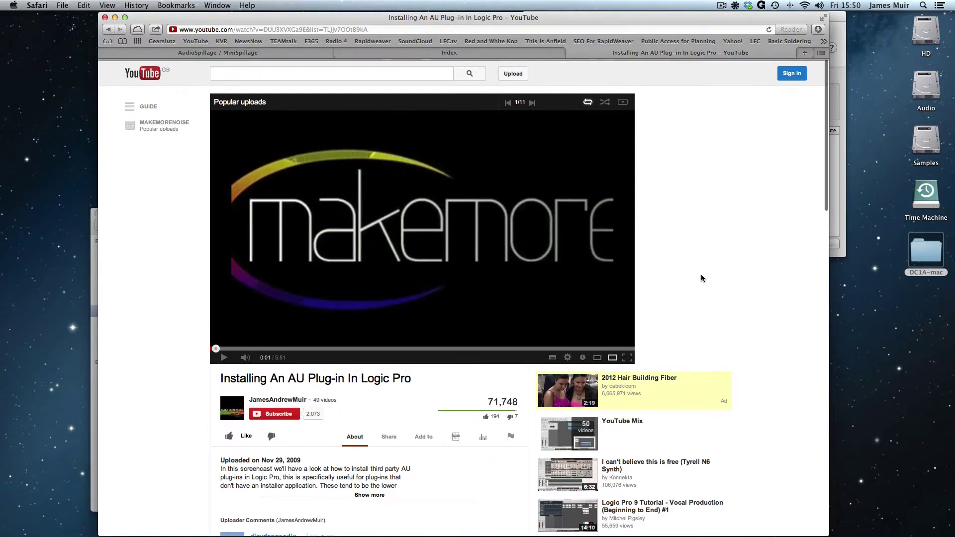
Step: Scroll up and down through the YouTube plug-in tutorial page
scroll(211, 452, down, 5)
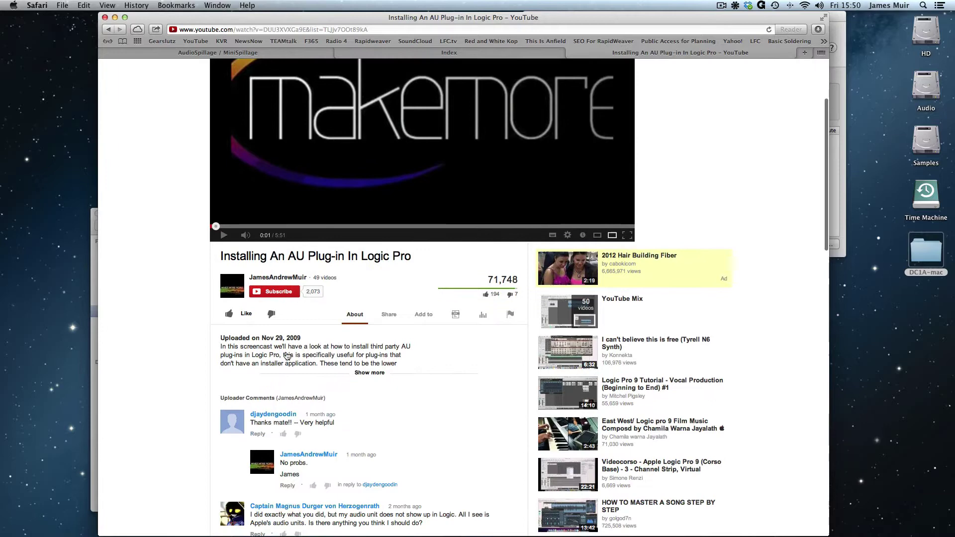
scroll(281, 344, up, 5)
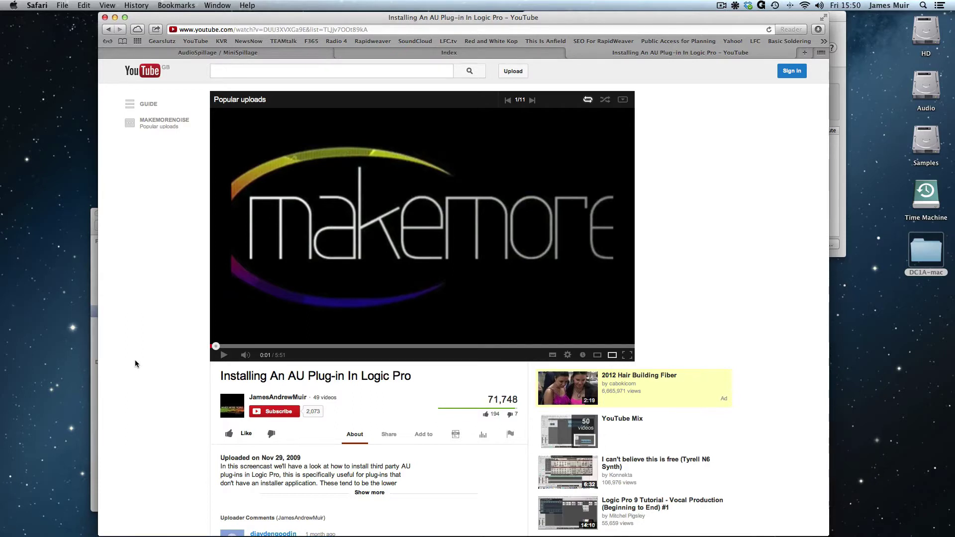
scroll(134, 362, up, 1)
scroll(135, 357, down, 1)
key(super+w)
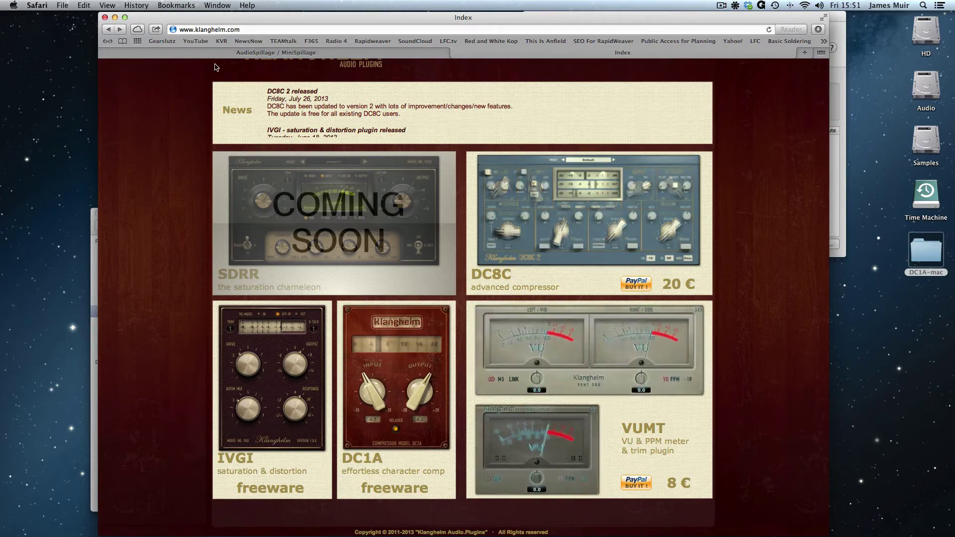
click(217, 56)
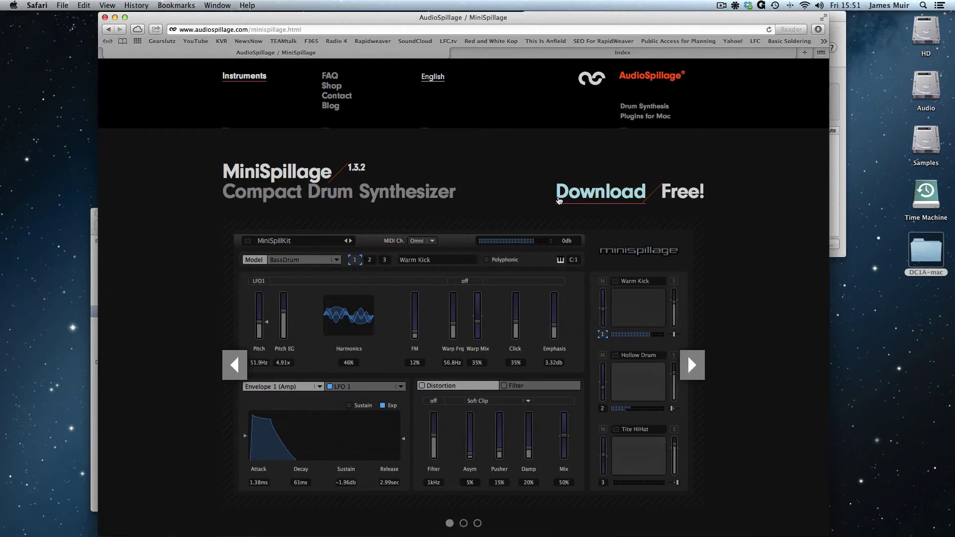
click(455, 53)
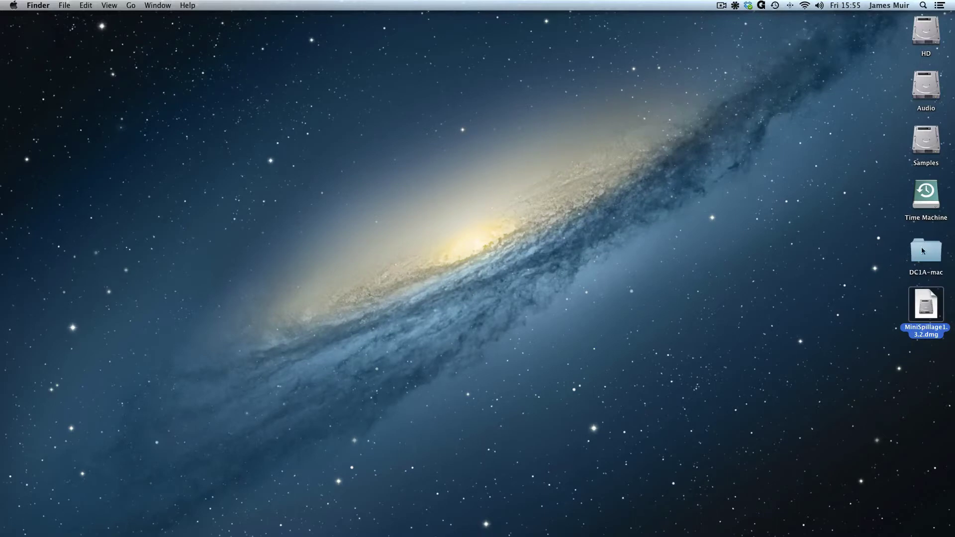
Step: Look through the Downloads stack in the Dock, then close it
mouse_move(2, 478)
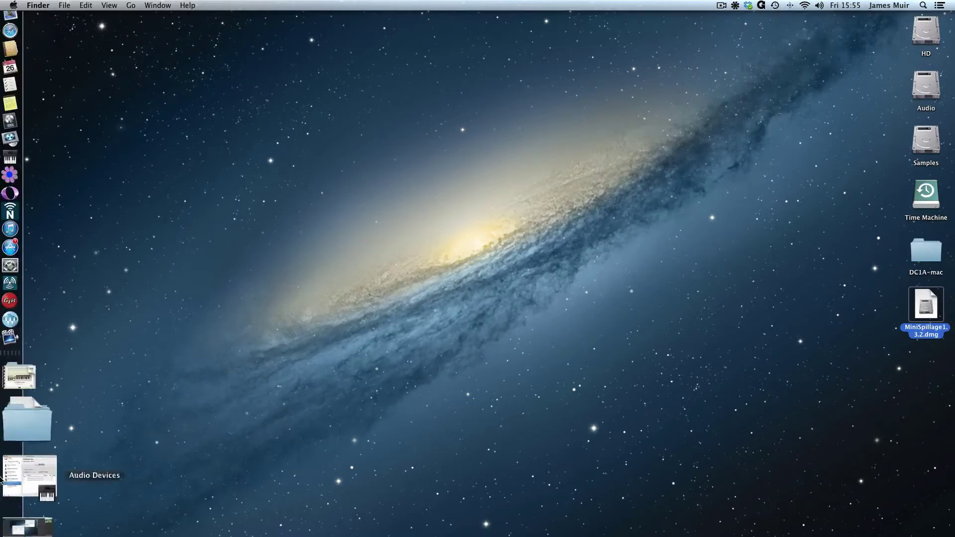
click(35, 461)
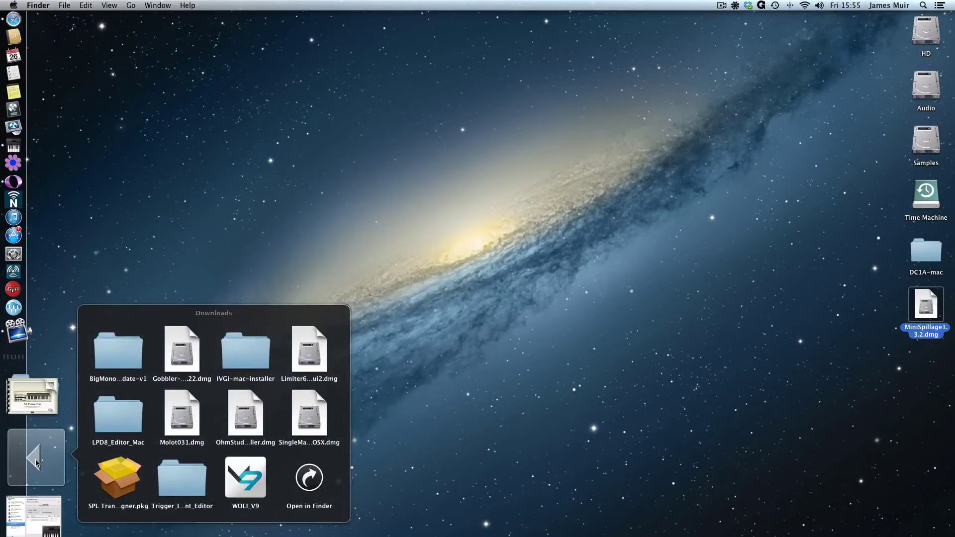
click(36, 463)
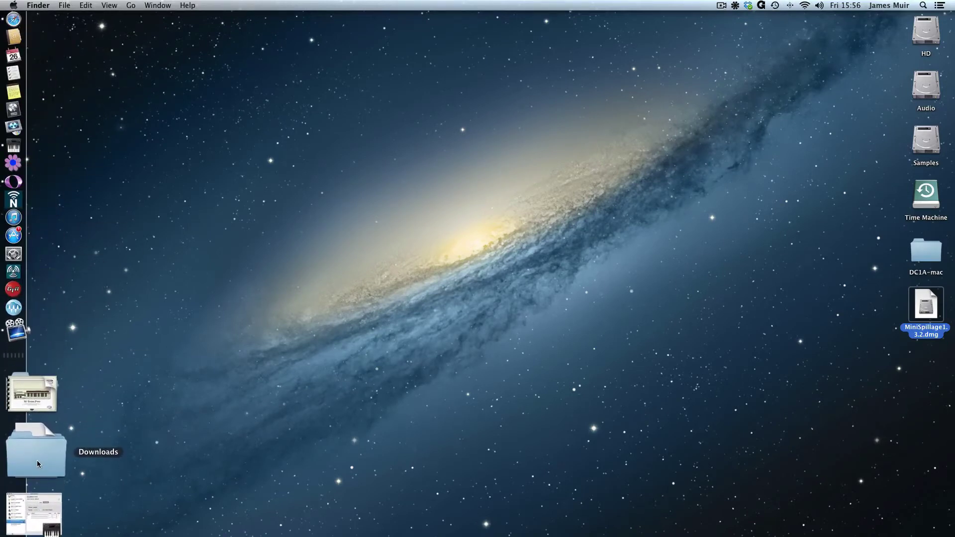
Step: Mount MiniSpillage1.3.2.dmg from the desktop and move its window up and left
click(50, 474)
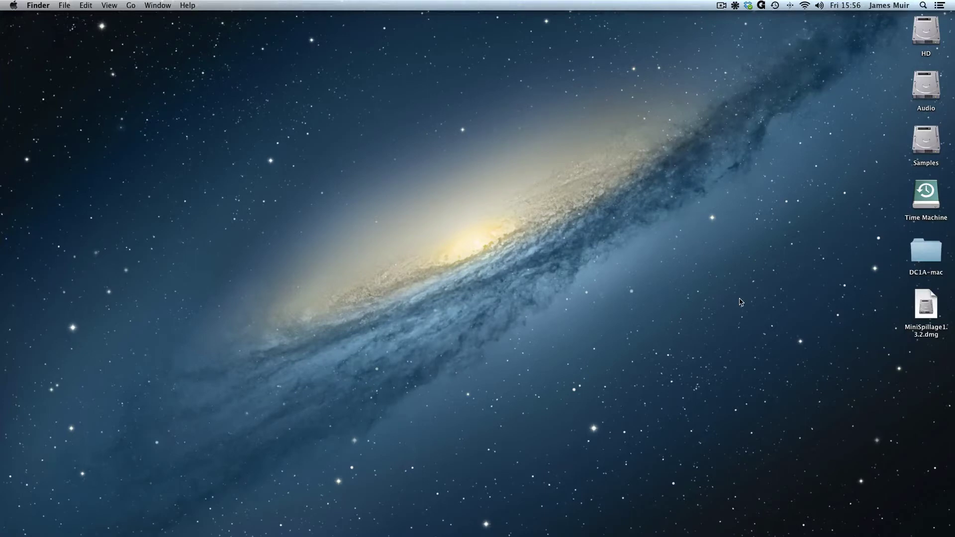
click(925, 311)
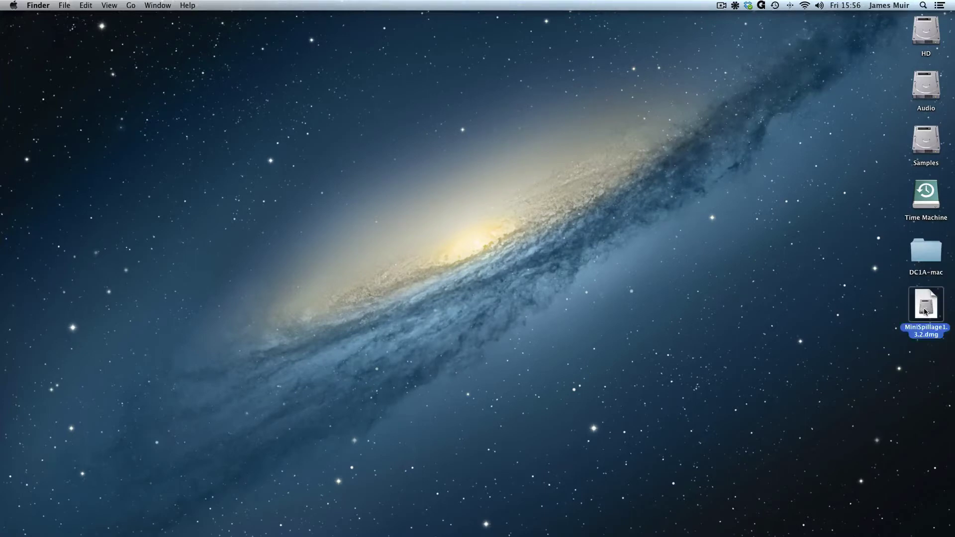
double_click(925, 311)
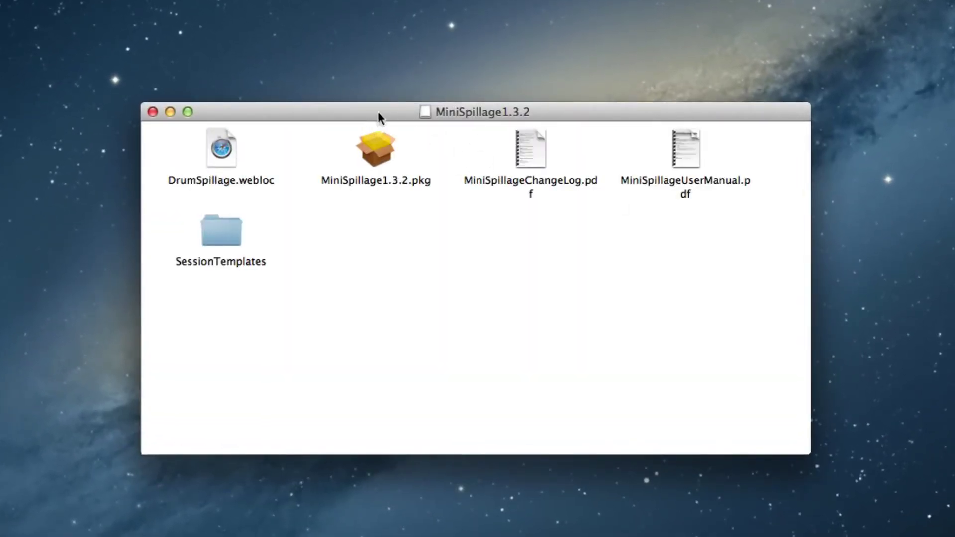
drag(378, 111, 357, 54)
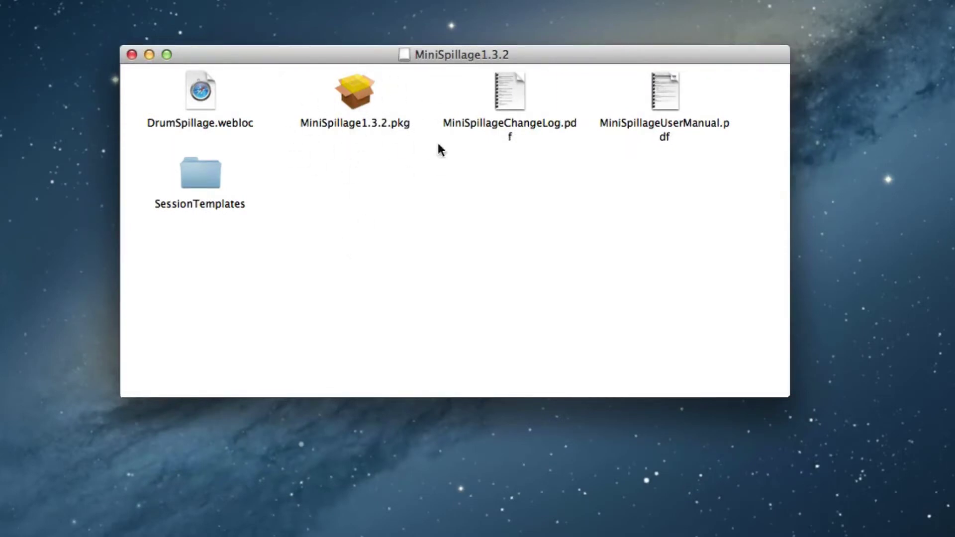
Step: Launch the MiniSpillage1.3.2.pkg installer and agree to its software license
double_click(357, 99)
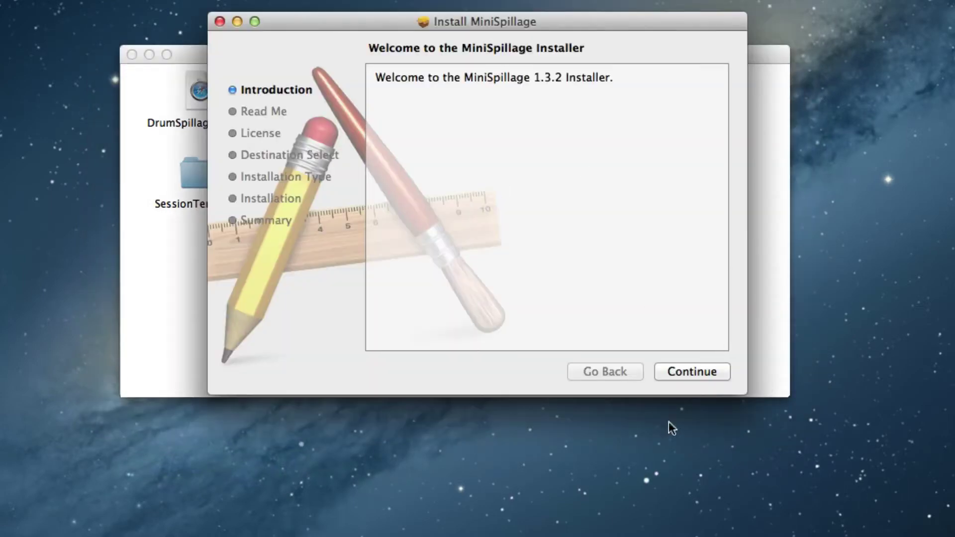
click(683, 372)
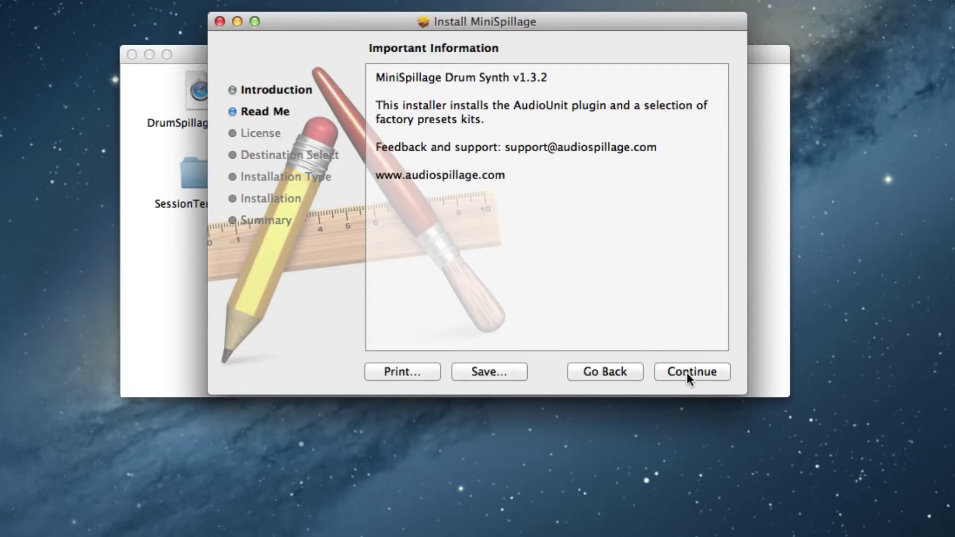
click(691, 373)
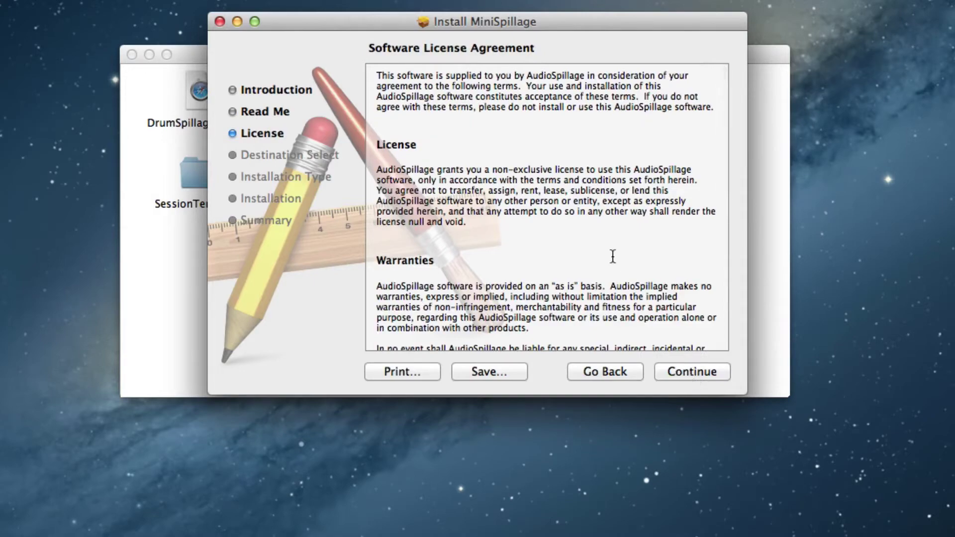
scroll(608, 249, down, 10)
scroll(608, 249, up, 10)
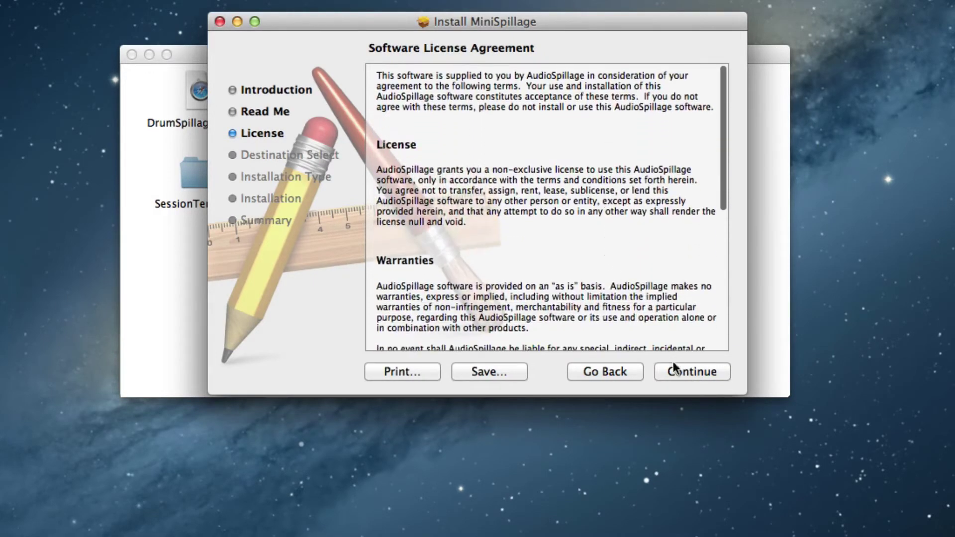
click(679, 372)
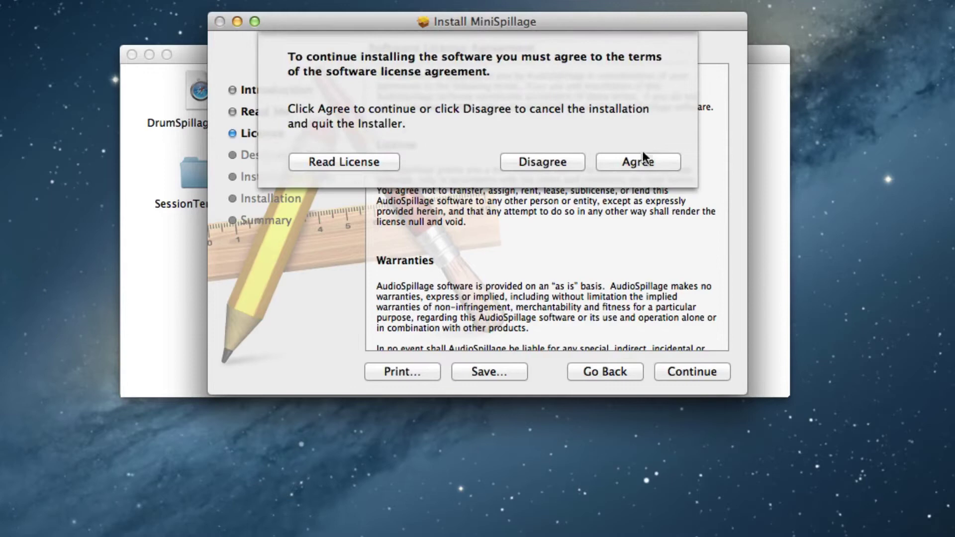
click(652, 163)
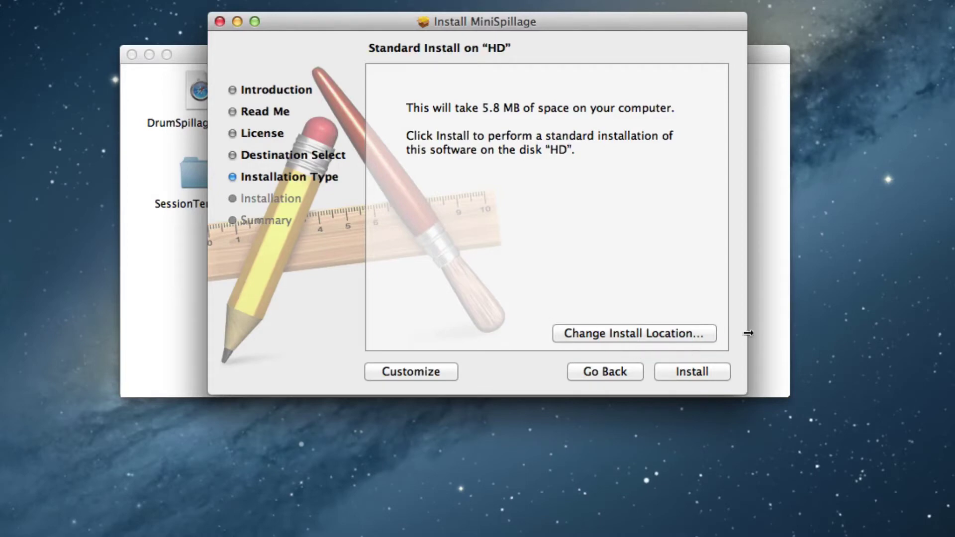
Step: Install MiniSpillage on HD using the admin password, then close the installer after success
click(696, 372)
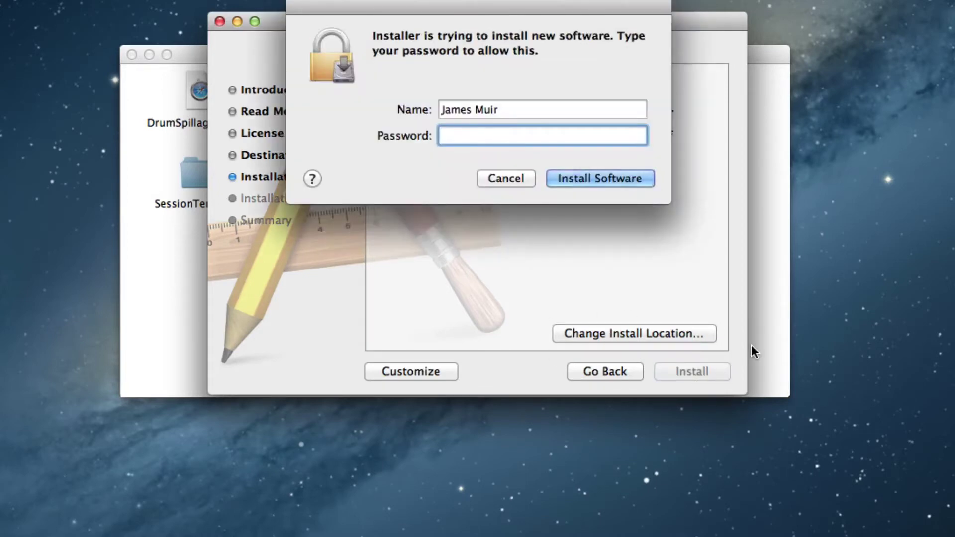
text(•••••••)
key(Return)
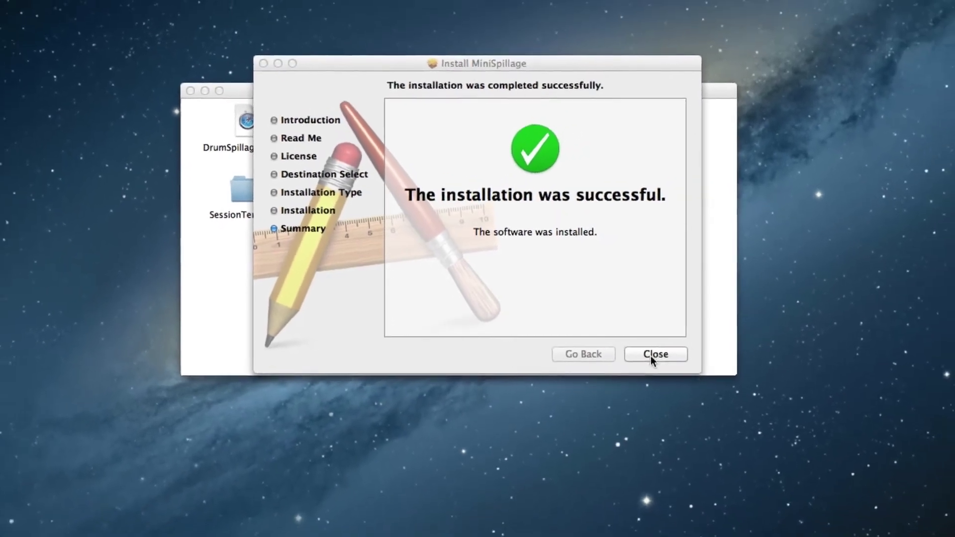
click(663, 362)
Step: Close the MiniSpillage1.3.2 disk window and launch Logic Pro from the Dock
click(273, 143)
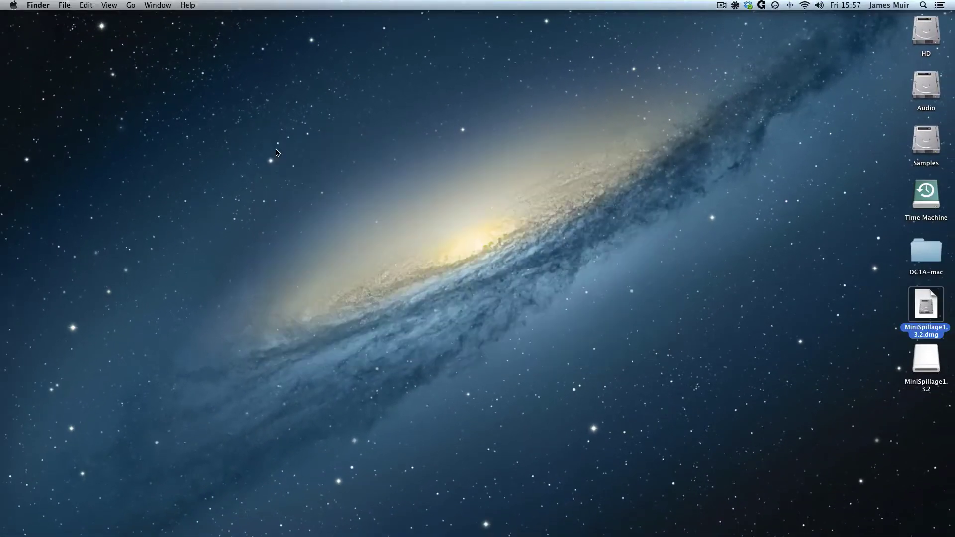
mouse_move(5, 298)
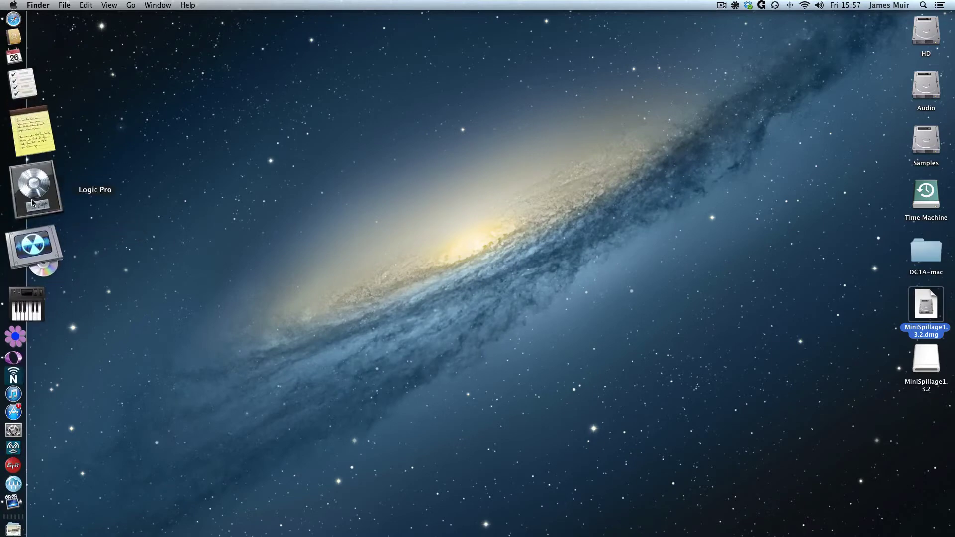
click(32, 202)
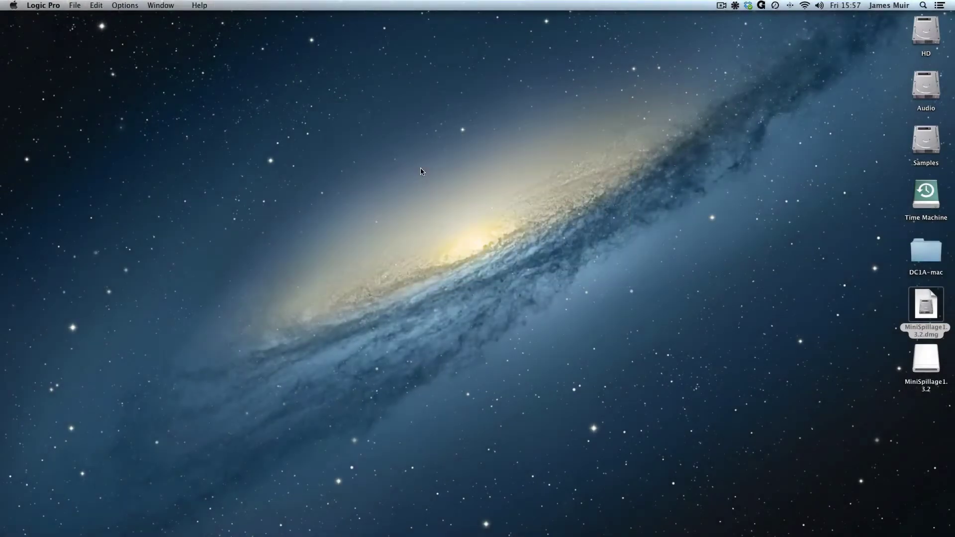
Step: Create a new Logic Pro project from the Empty Project template
click(80, 5)
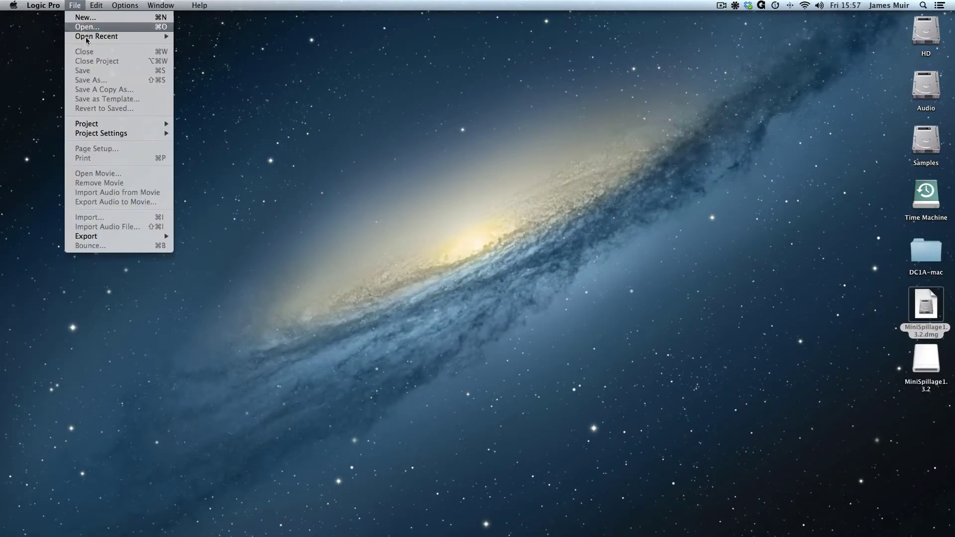
click(92, 21)
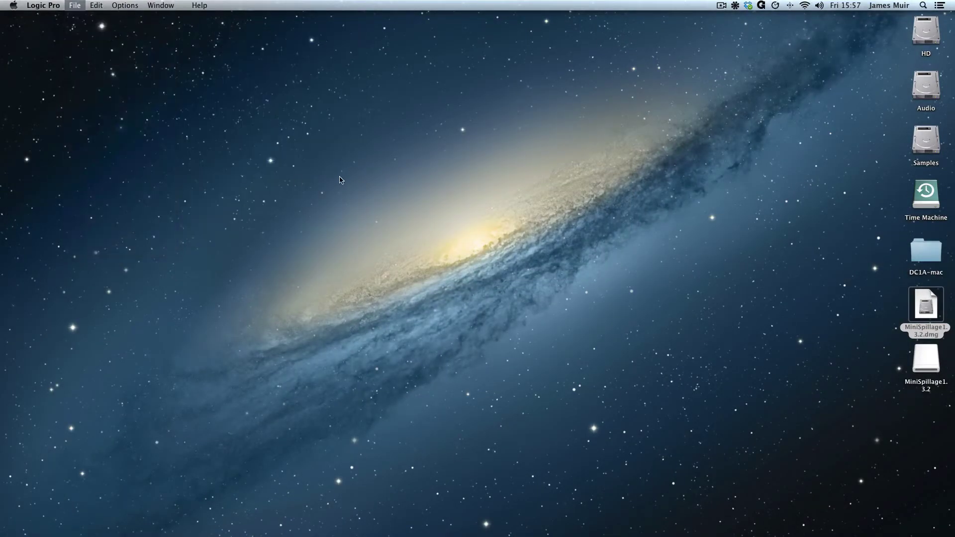
click(449, 122)
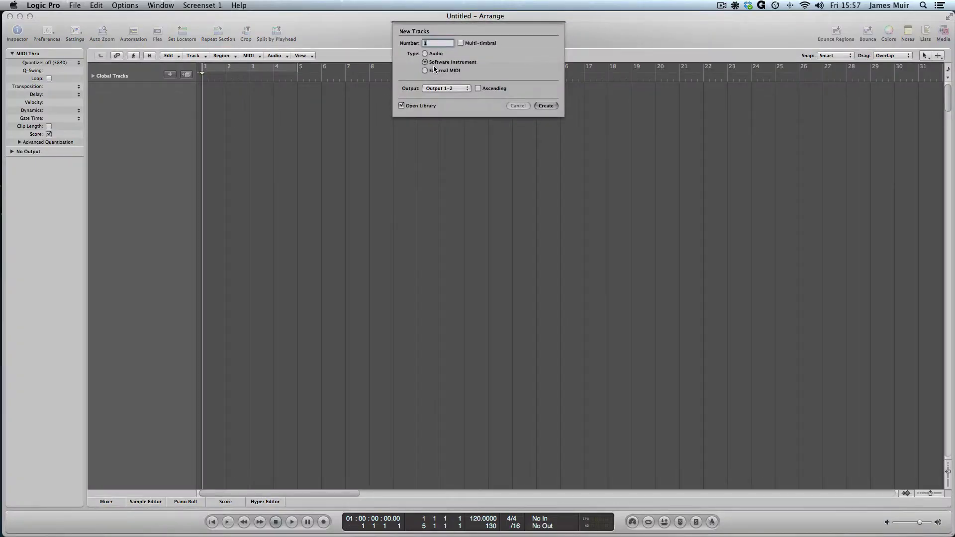
Step: Add a Software Instrument track and set its instrument slot to No Plug-in
click(545, 105)
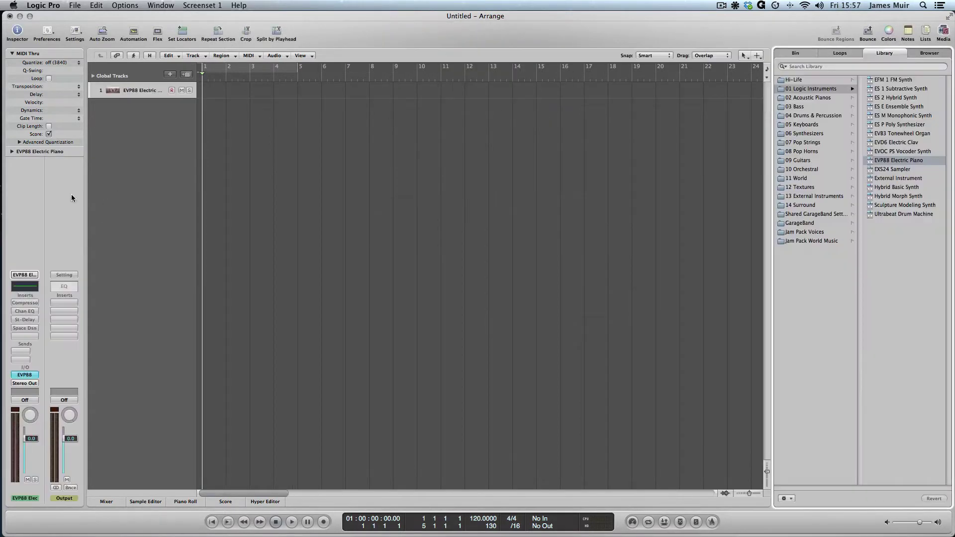
click(26, 277)
click(36, 331)
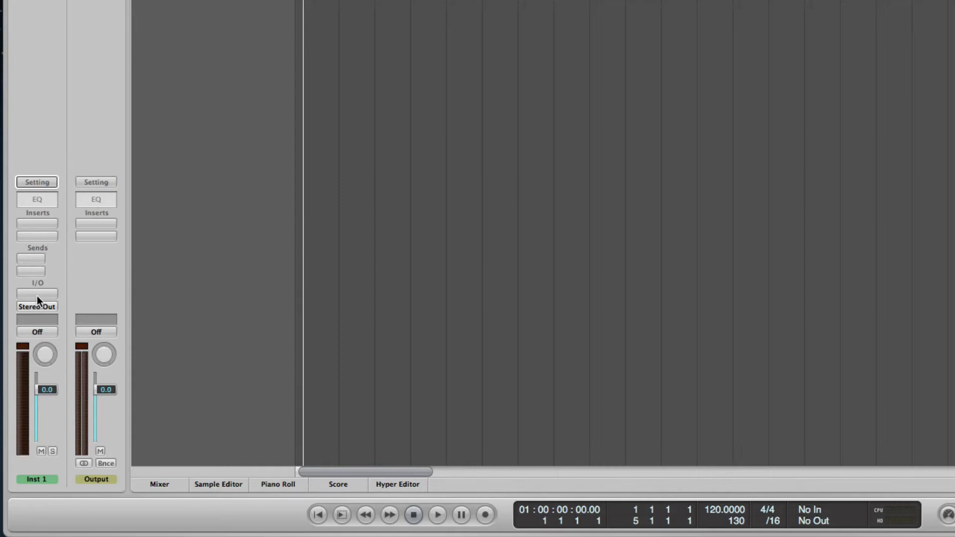
Step: Load AU Instruments > AudioSpillage > MiniSpillage > Stereo into the Inst 1 instrument slot
click(34, 222)
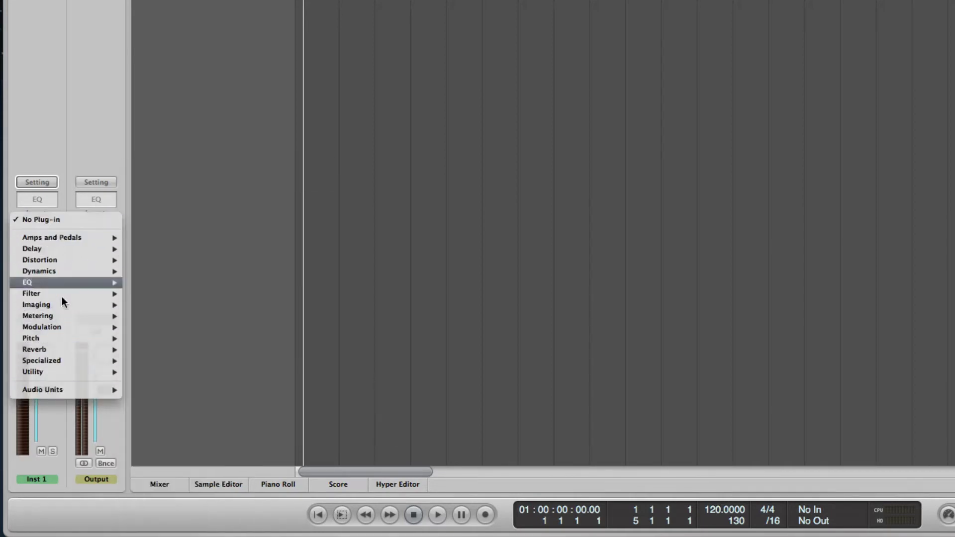
click(43, 394)
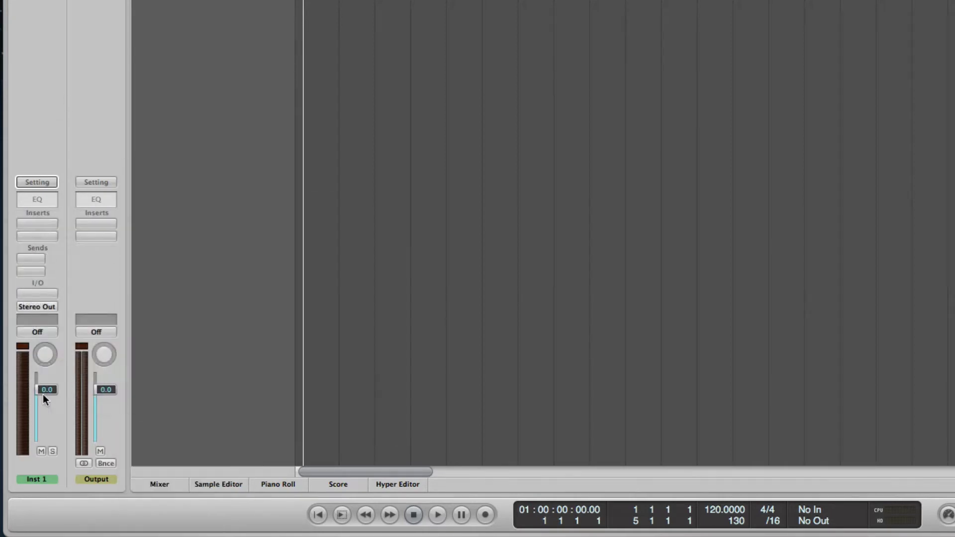
click(37, 294)
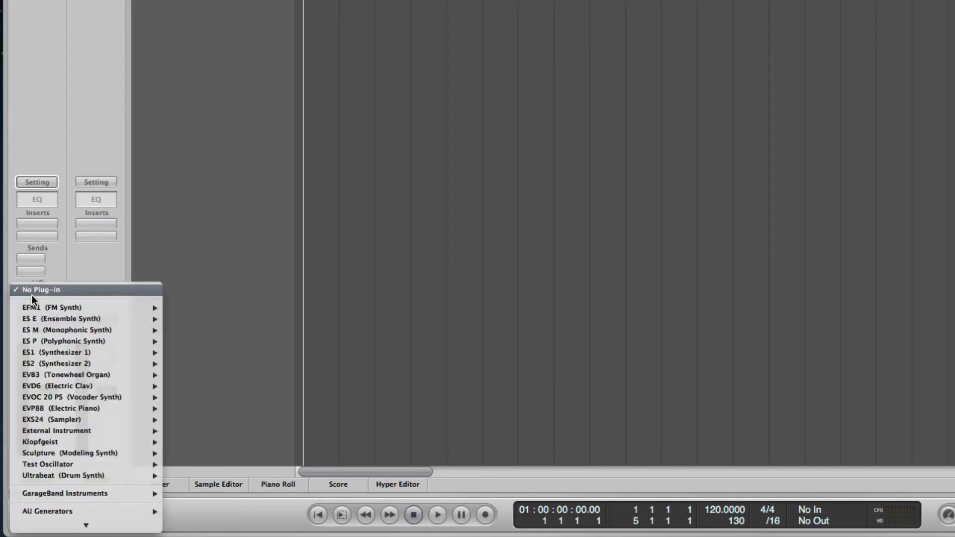
click(32, 294)
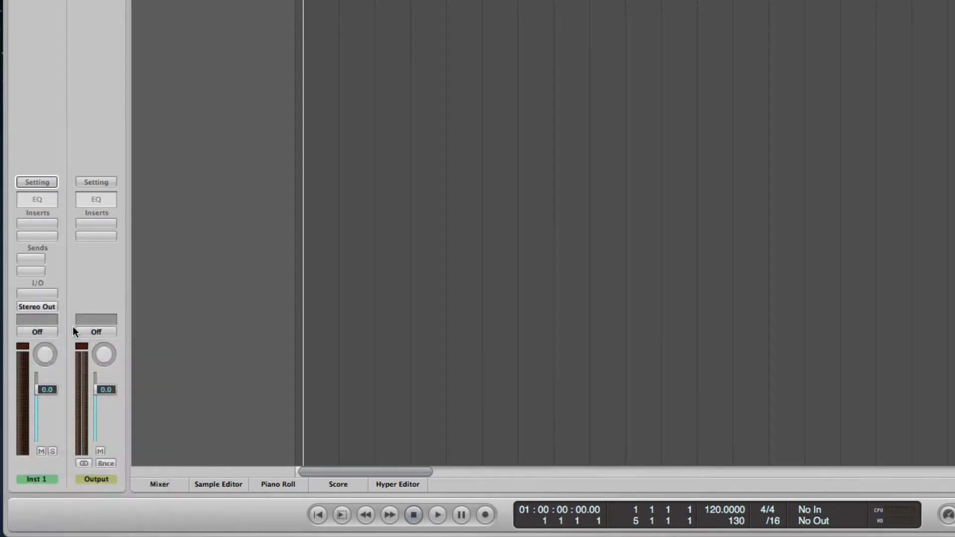
click(35, 295)
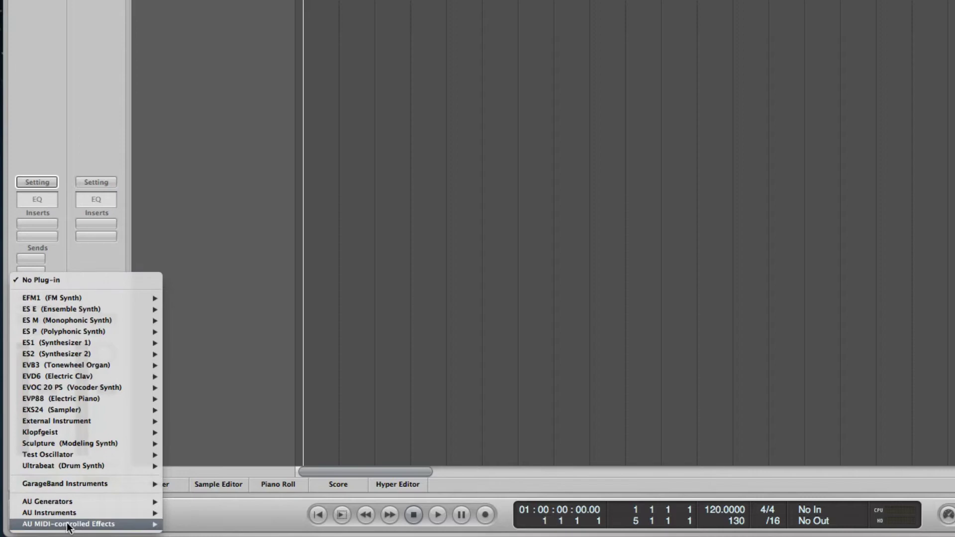
mouse_move(71, 513)
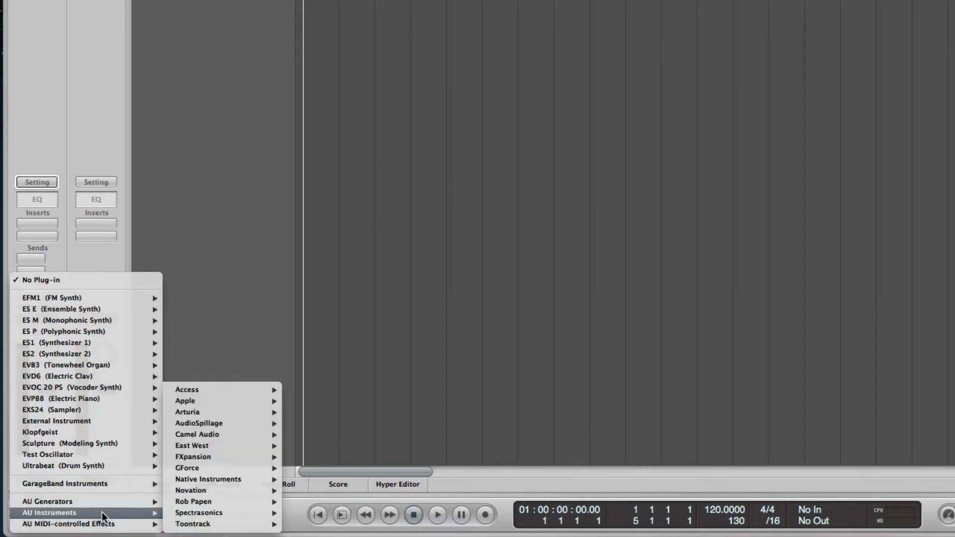
mouse_move(223, 424)
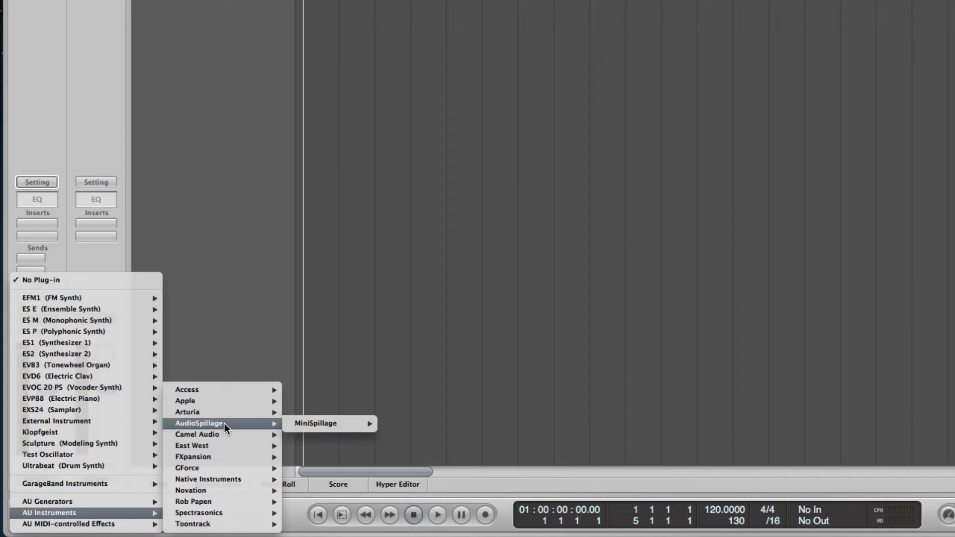
mouse_move(335, 424)
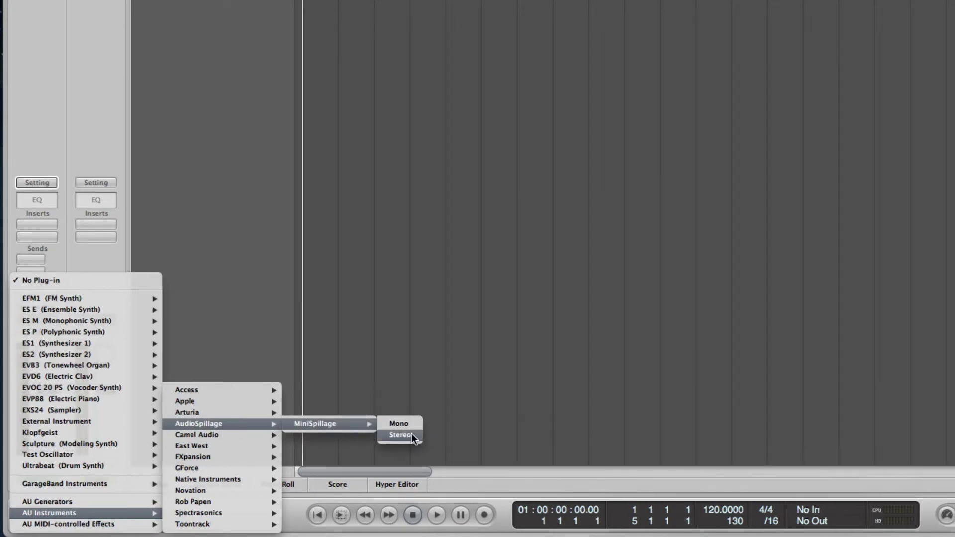
click(398, 434)
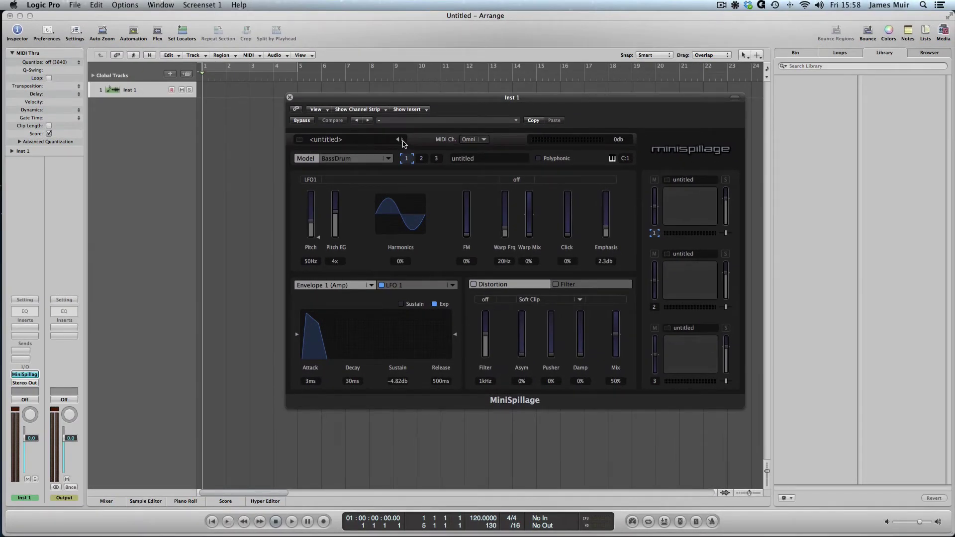
Step: Load the FactoryKits > ElectroSubsKit kit into MiniSpillage
double_click(348, 139)
click(299, 139)
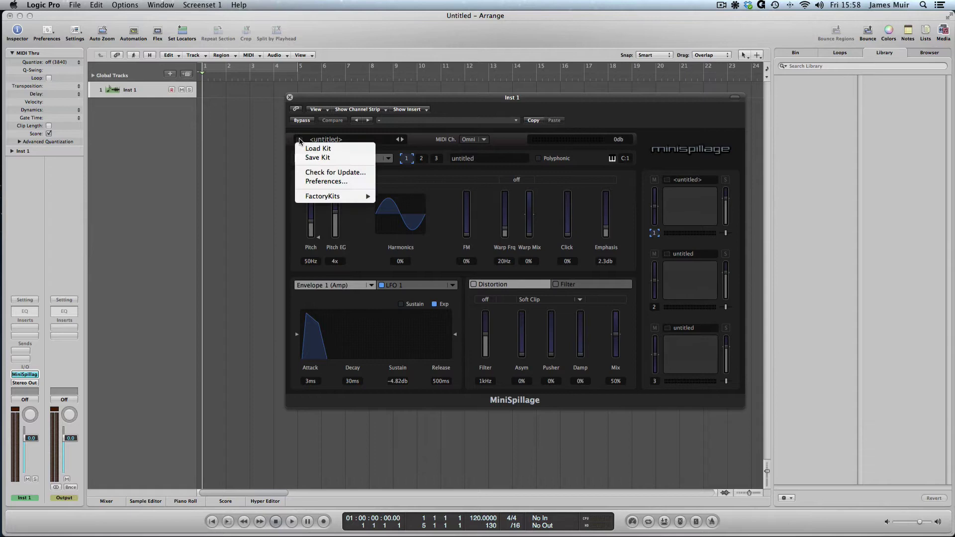
mouse_move(311, 198)
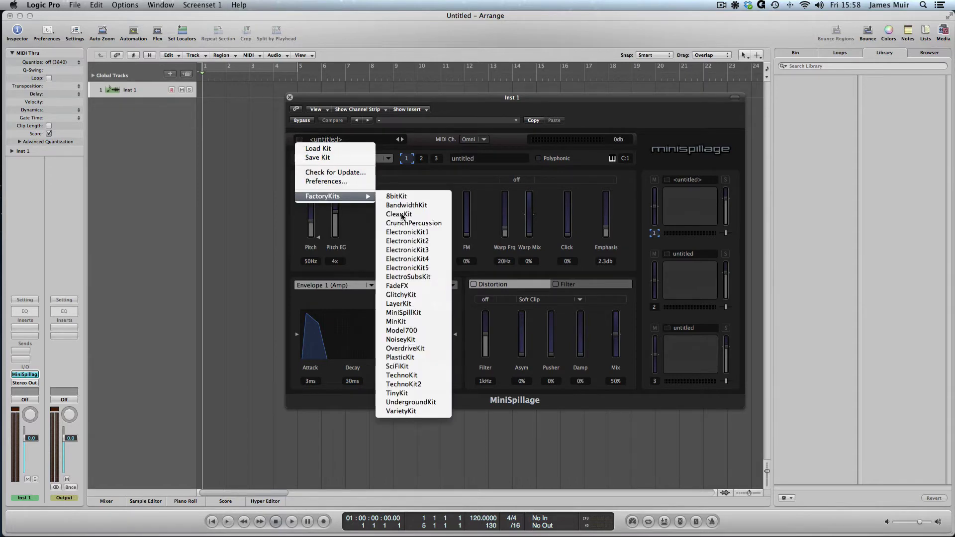
click(414, 277)
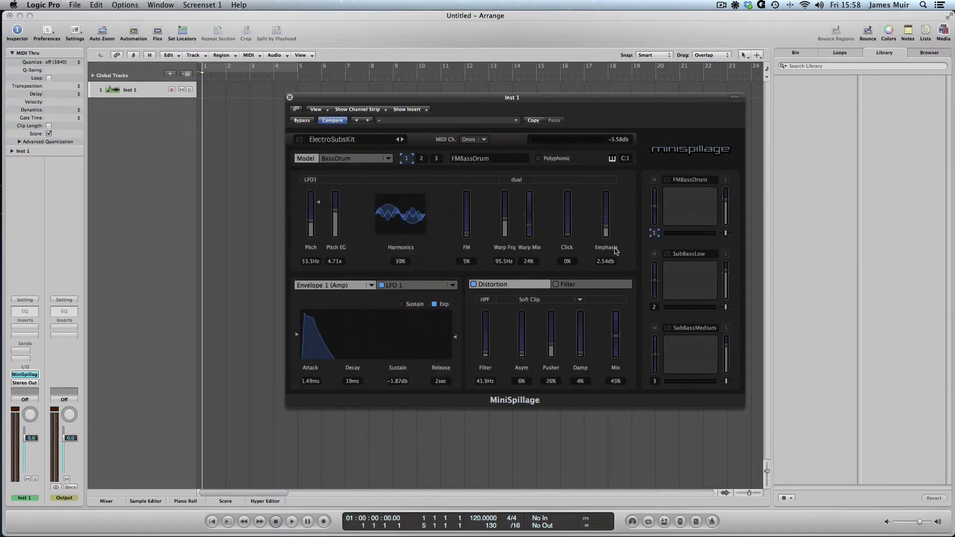
Step: Audition the FMBassDrum, SubBassLow and SubBassMedium pads
click(680, 211)
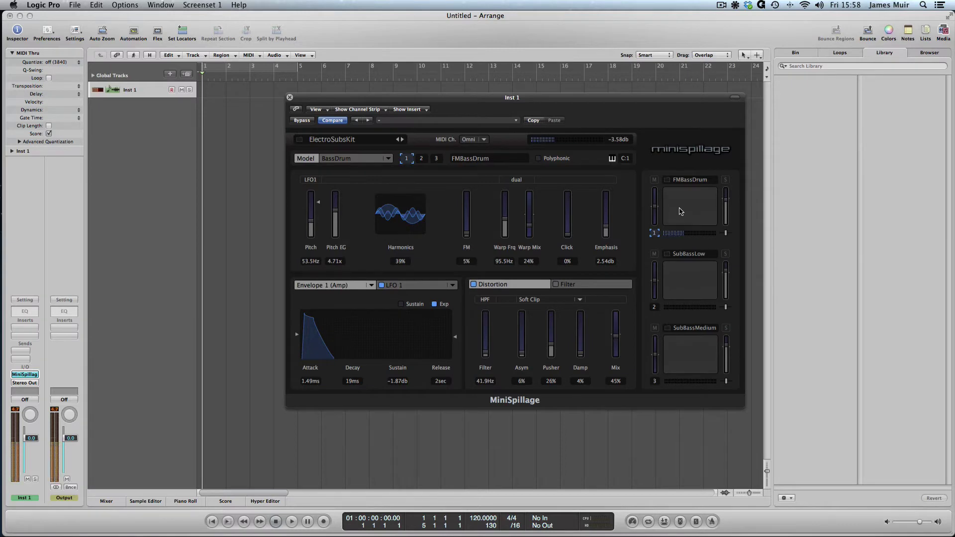
click(683, 285)
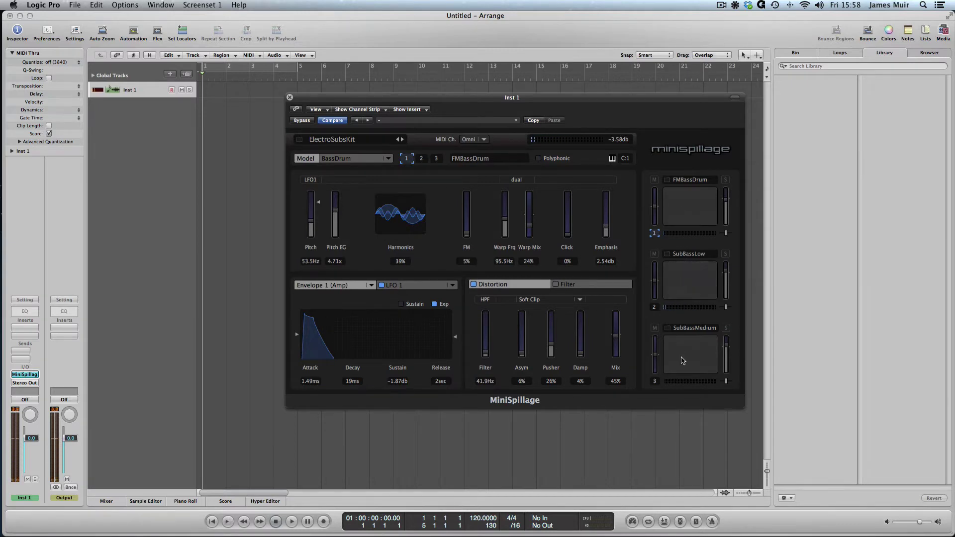
click(682, 356)
click(680, 280)
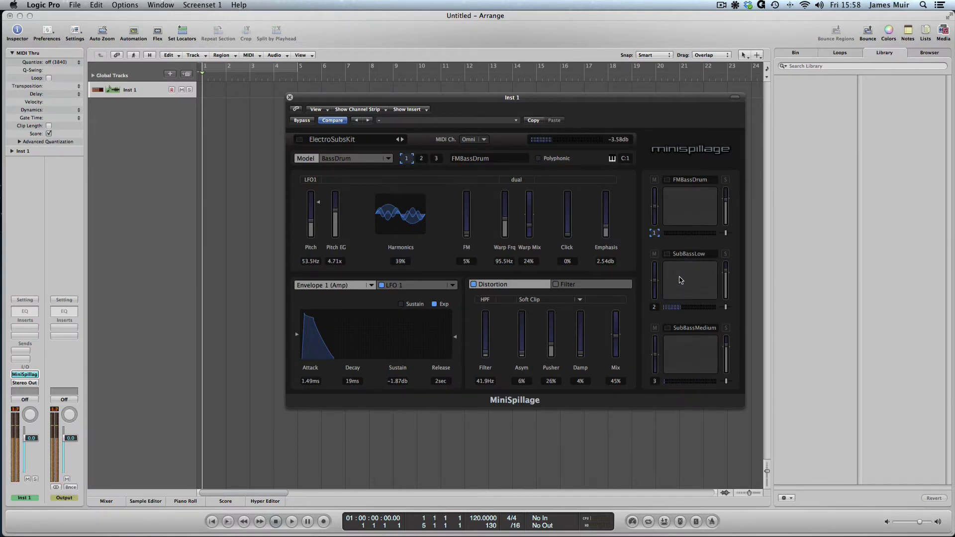
click(681, 209)
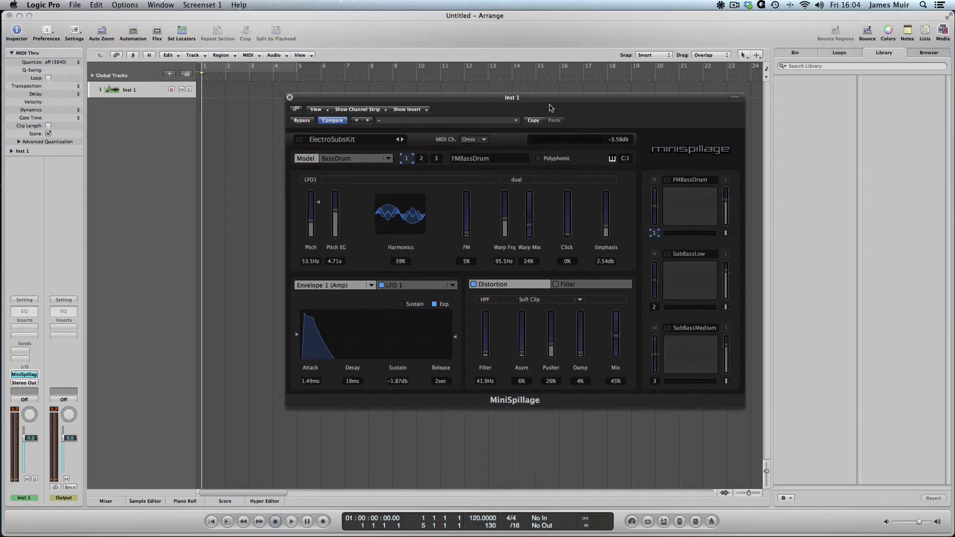
Step: Hide Logic Pro and Audio MIDI Setup to get back to the desktop
key(super+h)
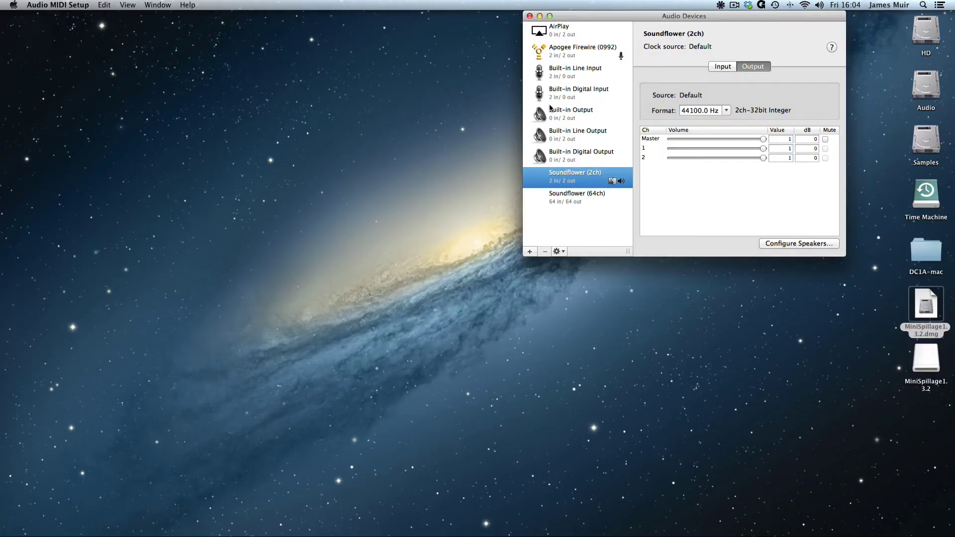
key(super+h)
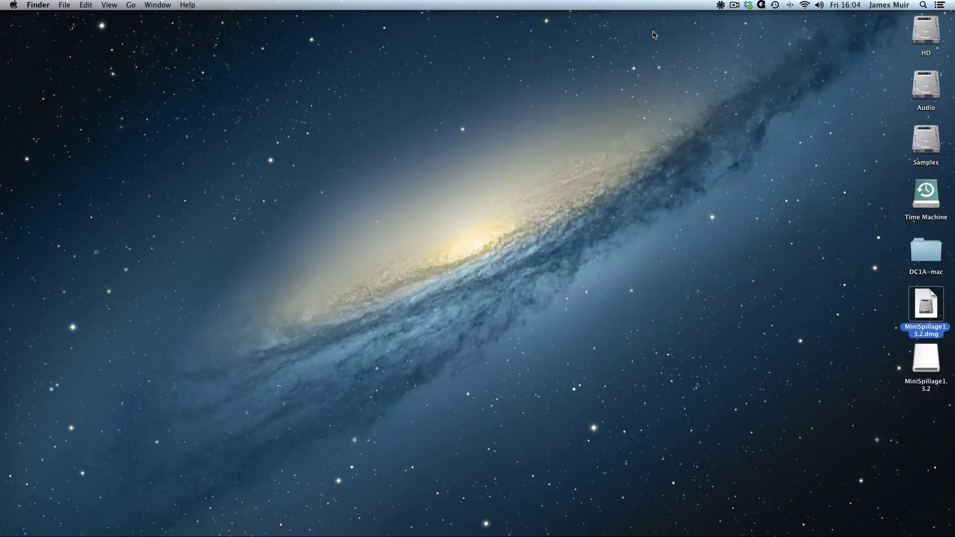
click(786, 241)
Step: Open the DC1A-mac folder, position its window, and bring up Finder's Go menu
double_click(925, 254)
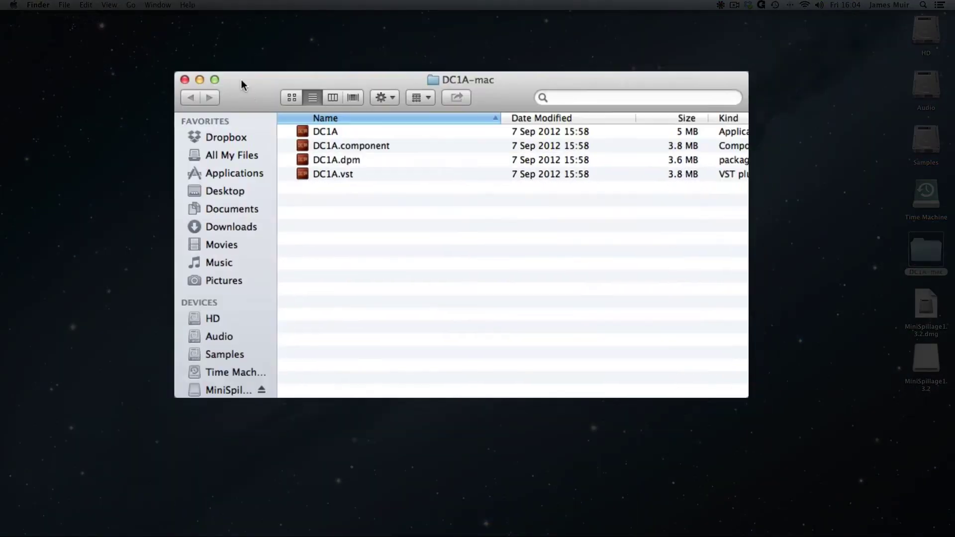
drag(241, 79, 236, 73)
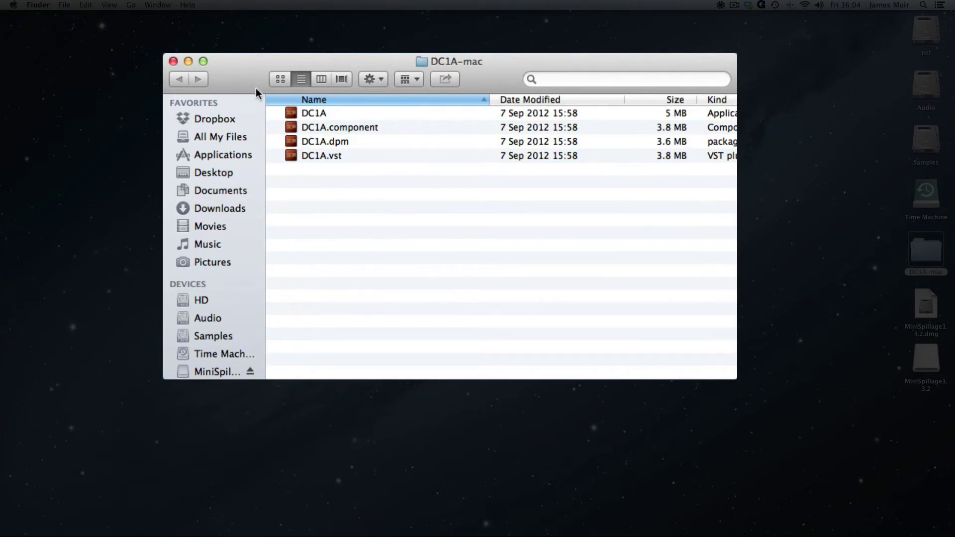
drag(256, 88, 252, 74)
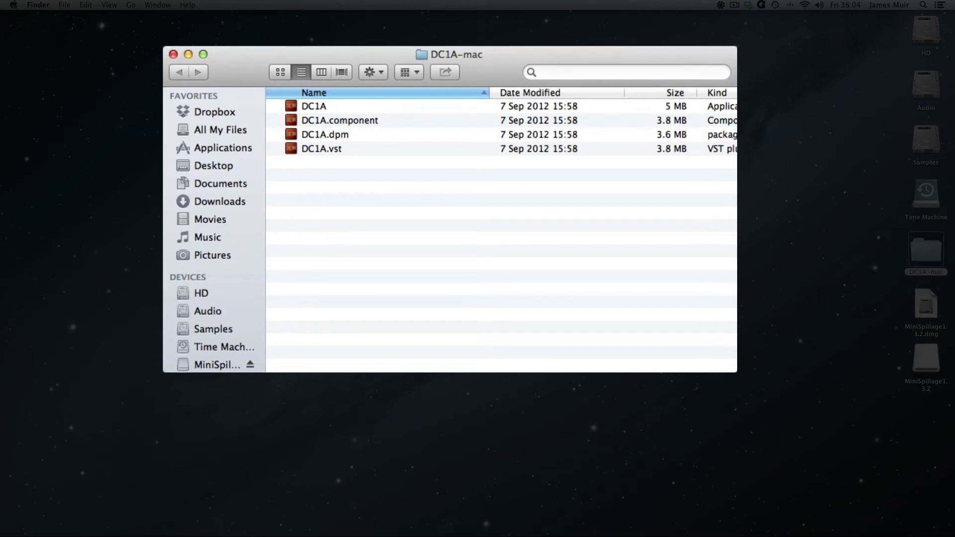
drag(251, 63, 245, 57)
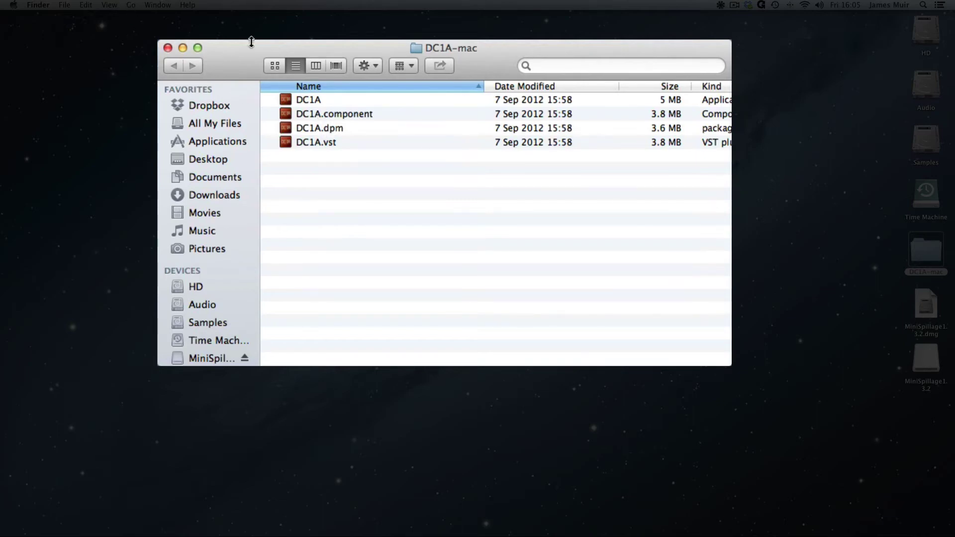
click(228, 68)
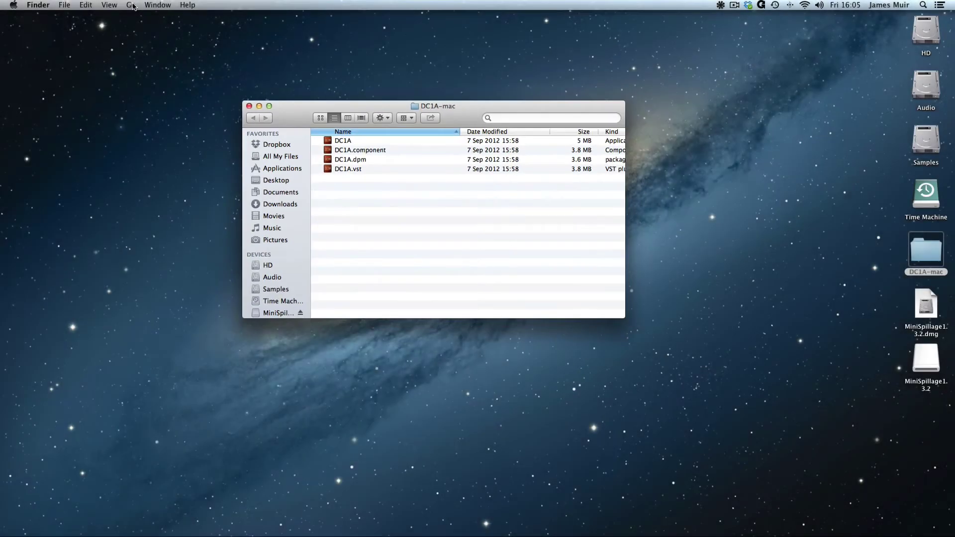
click(131, 5)
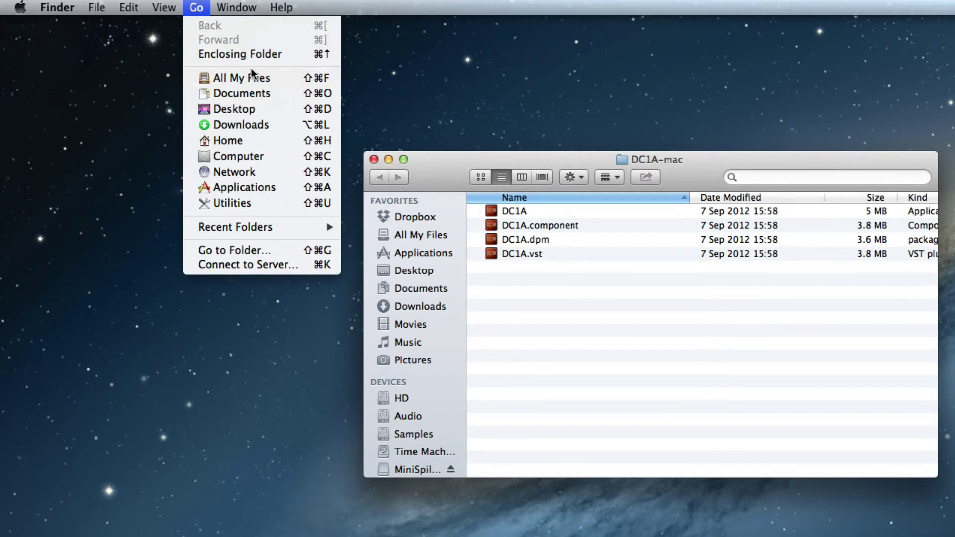
Step: Reveal the hidden Library entry with Option and open the Library folder
key(alt)
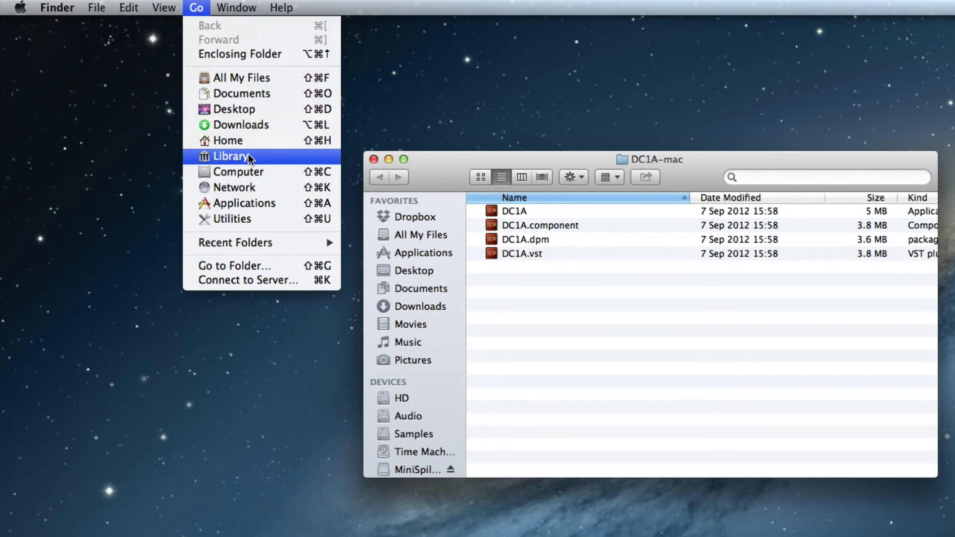
key(alt)
key(alt)
key(alt)
click(244, 156)
Step: Enlarge the Library window, keep A-to-Z name order, and open Audio then Plug-Ins
drag(450, 160, 421, 70)
drag(916, 383, 953, 535)
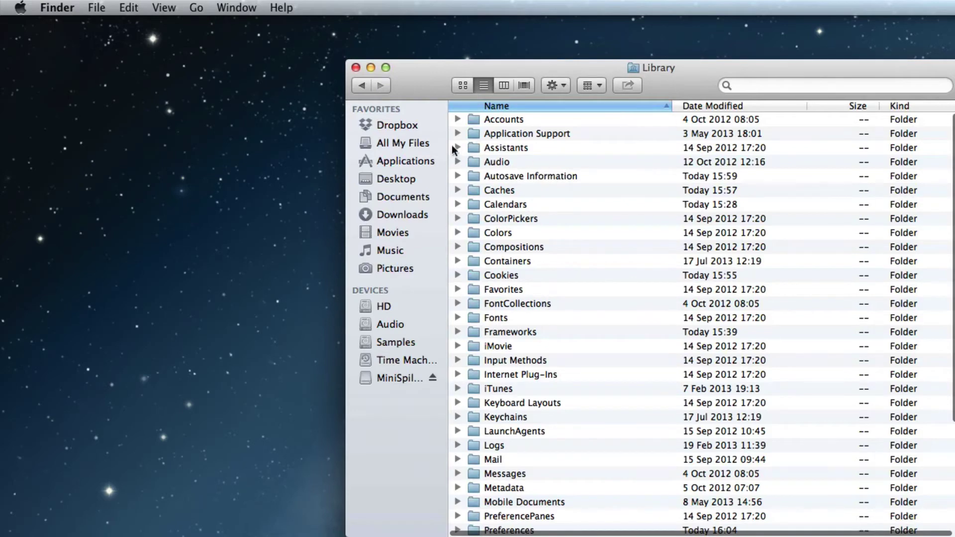
click(600, 106)
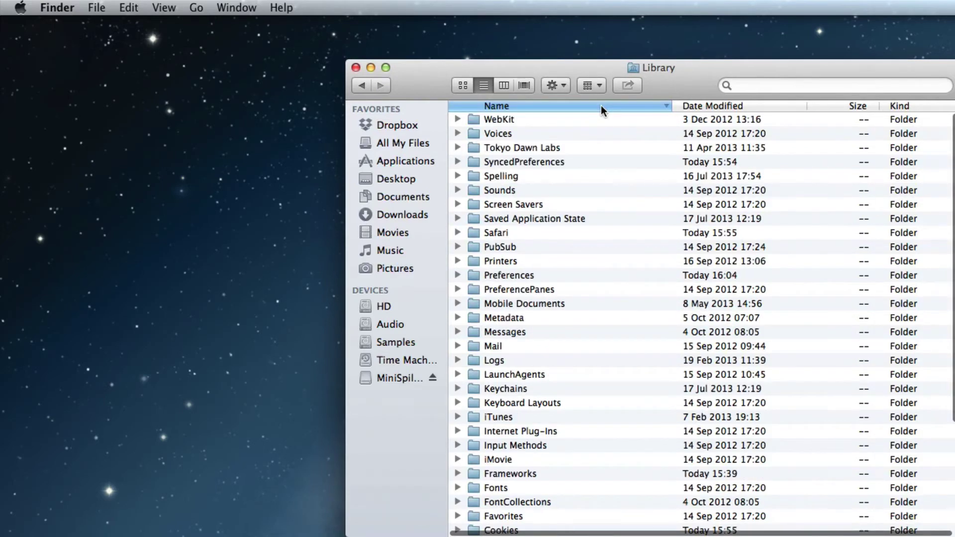
click(601, 106)
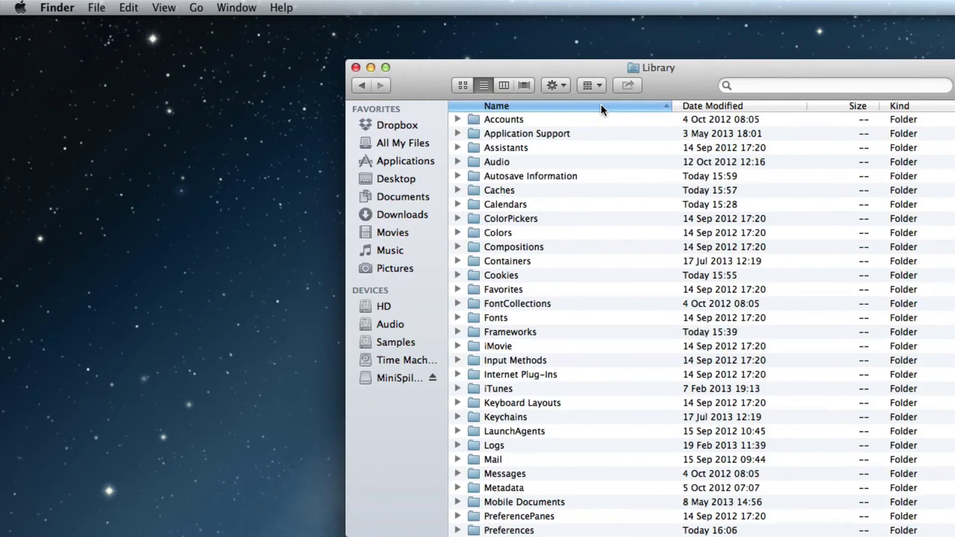
double_click(500, 162)
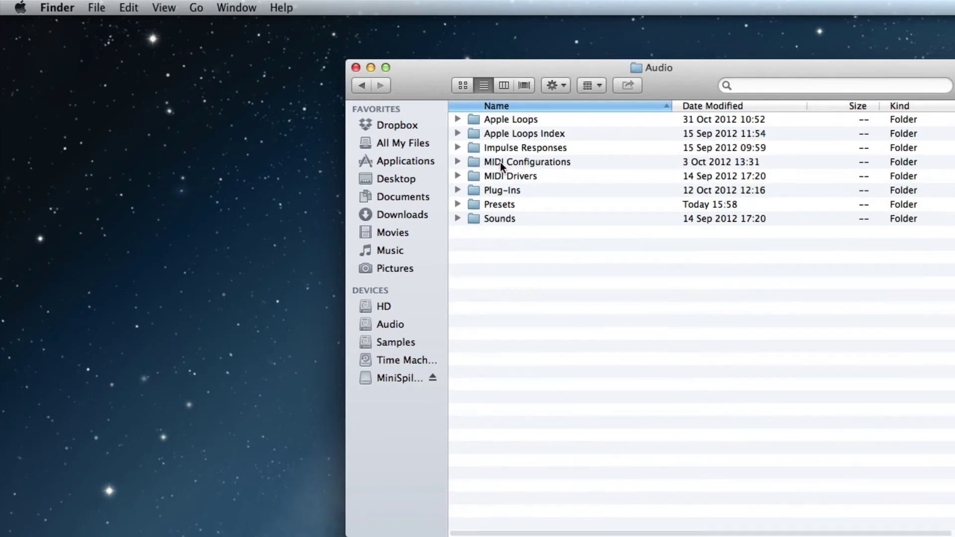
double_click(519, 189)
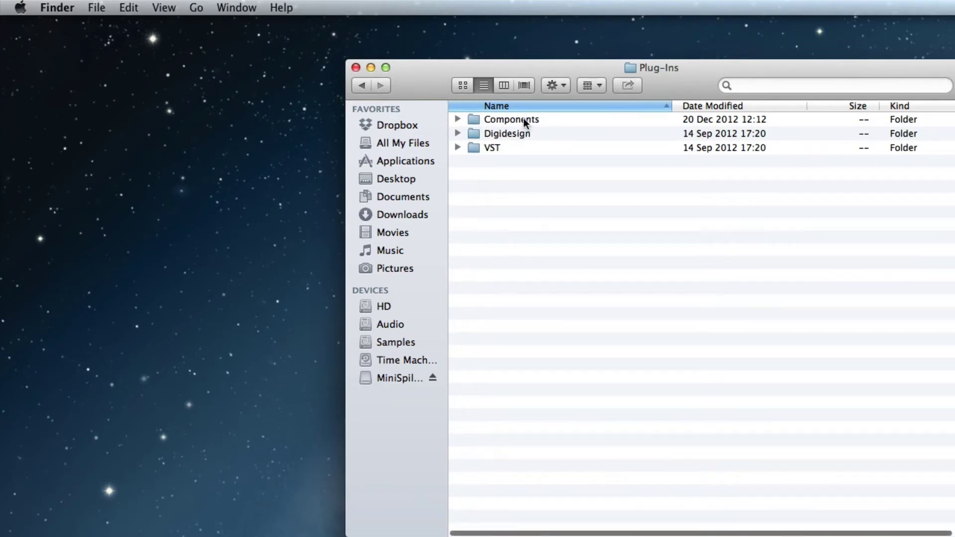
Step: Open the Components folder and reposition its window
double_click(518, 118)
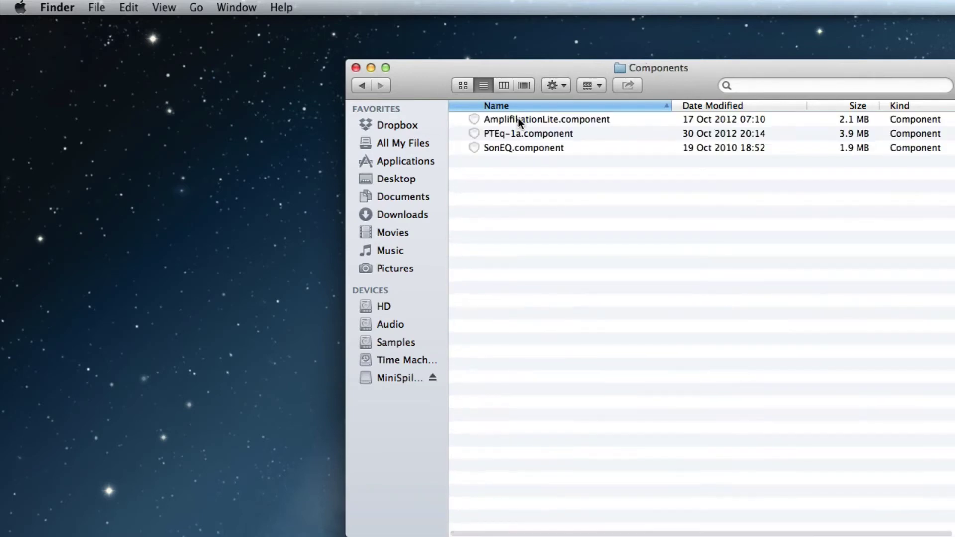
drag(406, 72, 418, 113)
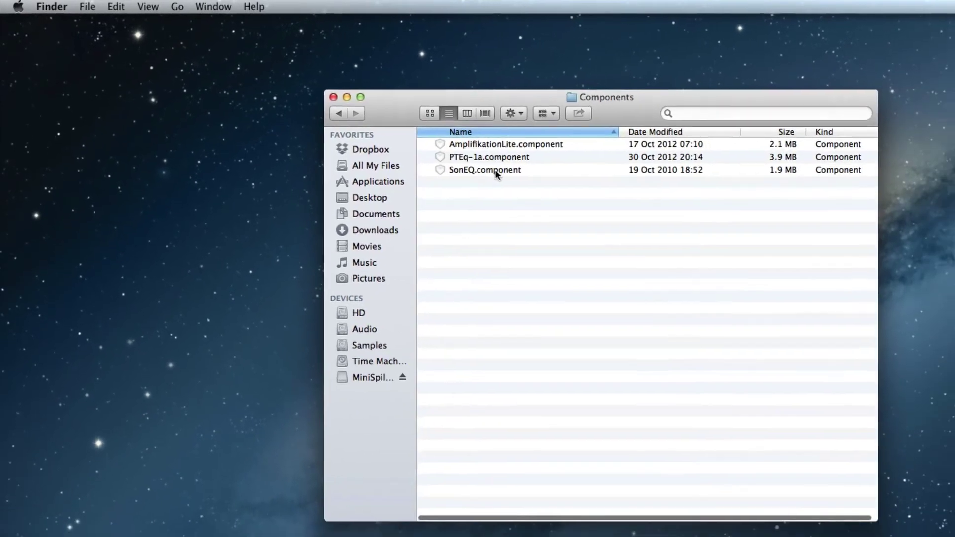
click(537, 189)
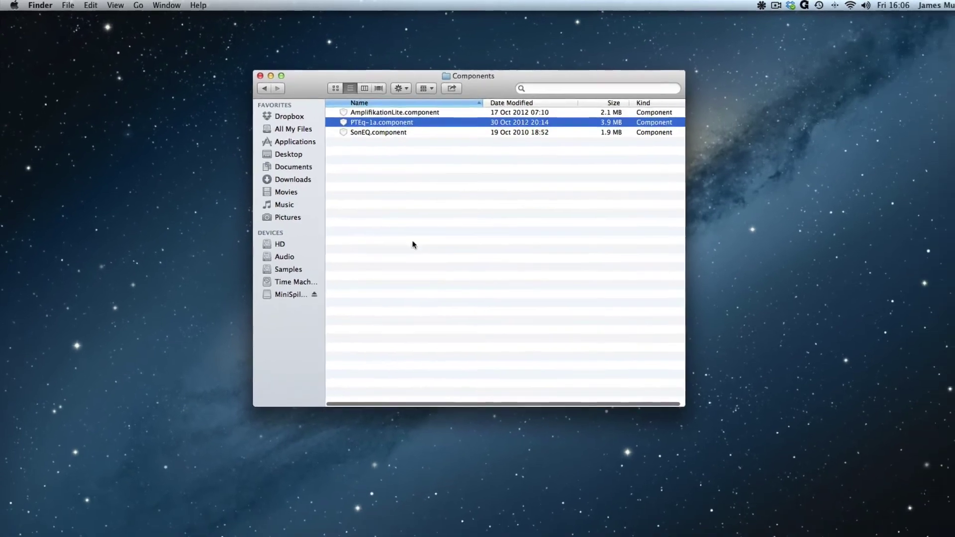
Step: Open DC1A-mac beside Components and move DC1A.component into the Components folder
click(923, 258)
double_click(923, 258)
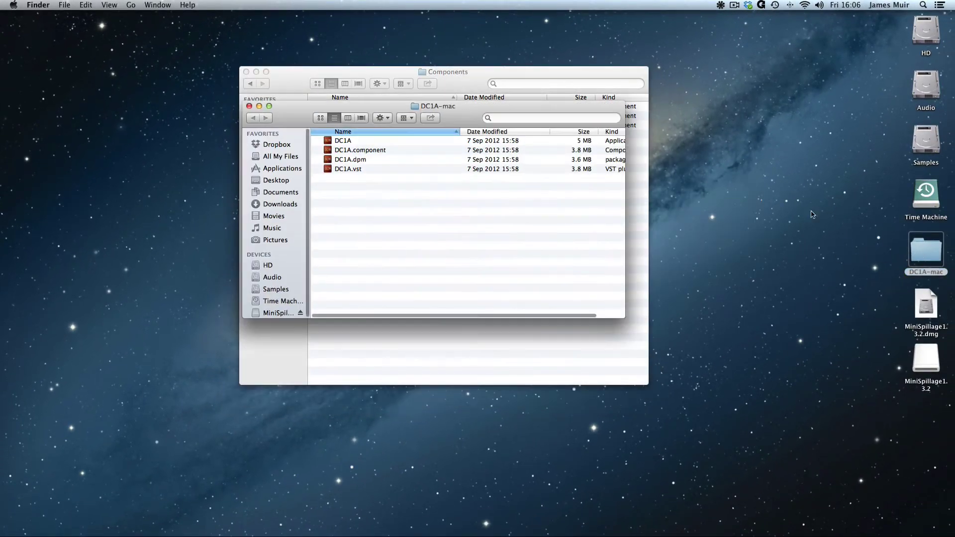
drag(395, 107, 738, 297)
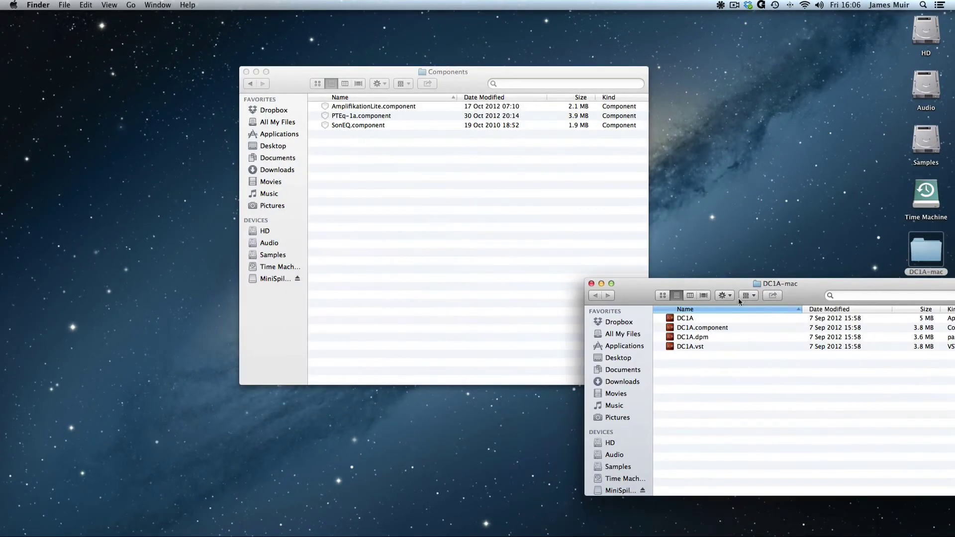
click(699, 329)
drag(671, 331, 419, 188)
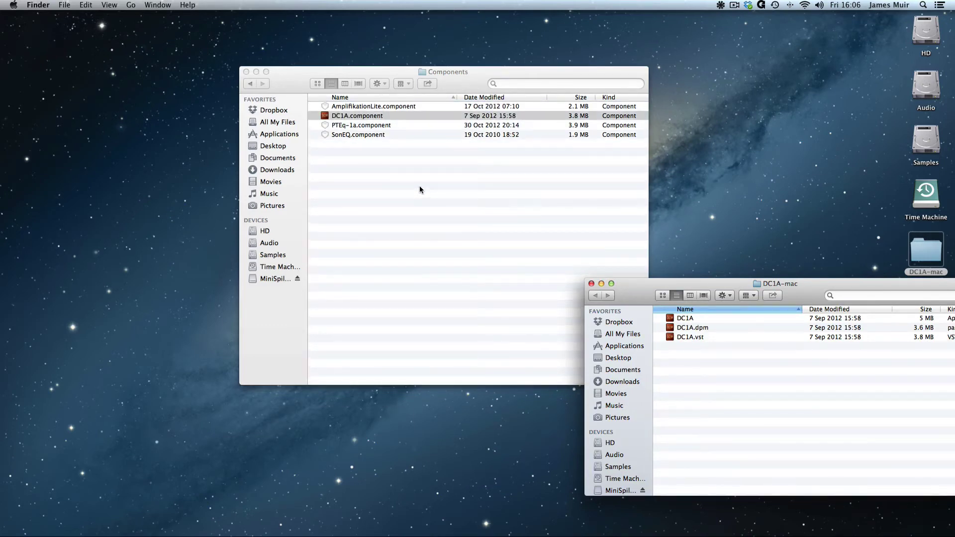
Step: Quit Logic Pro without saving and relaunch it so it rescans the plug-ins
mouse_move(10, 80)
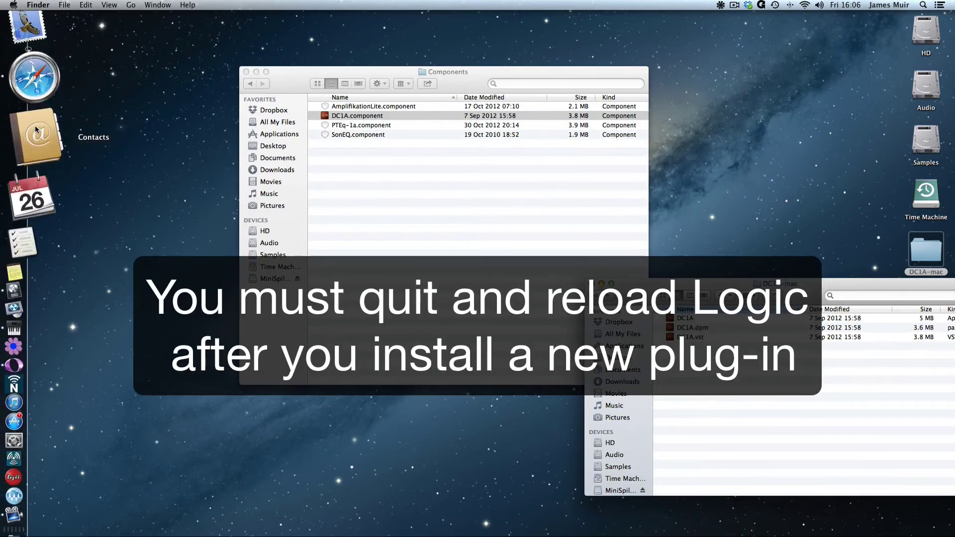
click(42, 208)
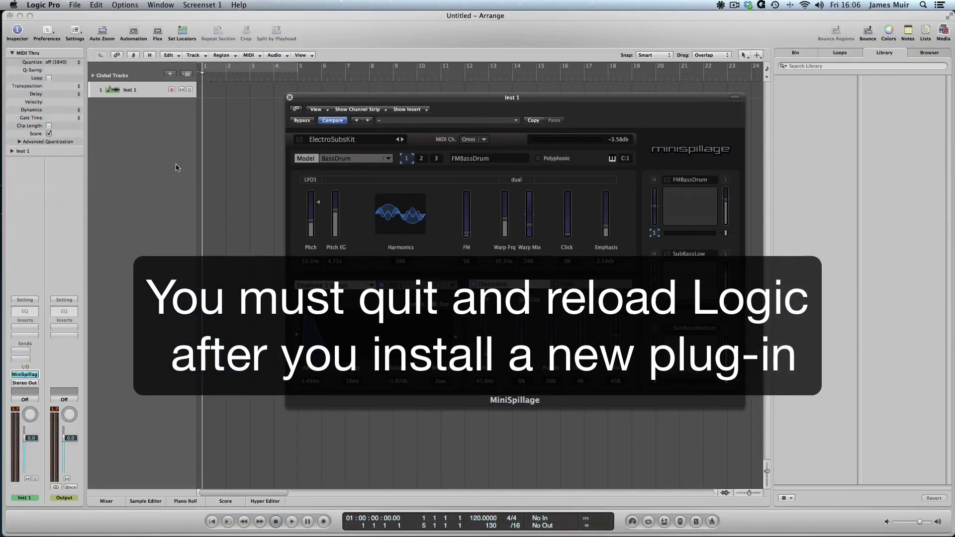
key(super+q)
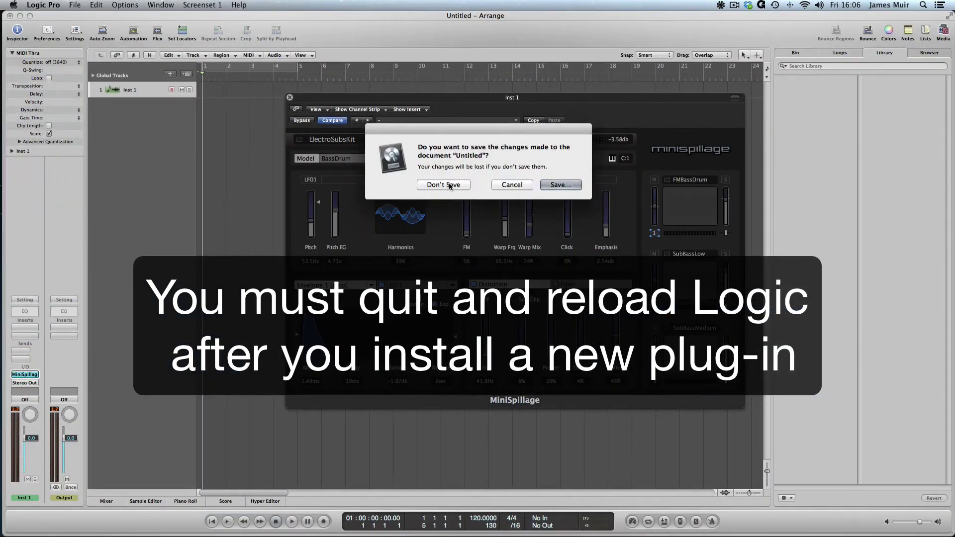
click(447, 185)
mouse_move(2, 181)
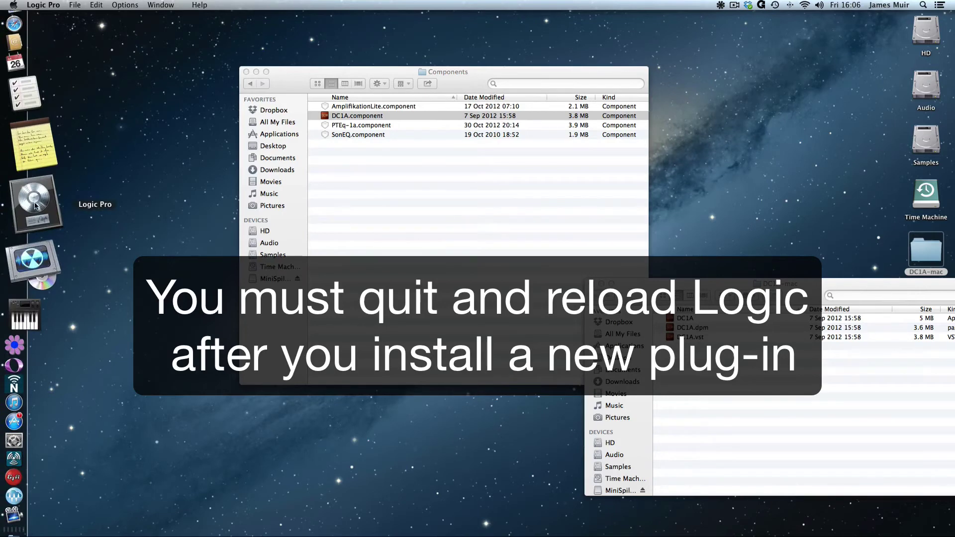
click(42, 207)
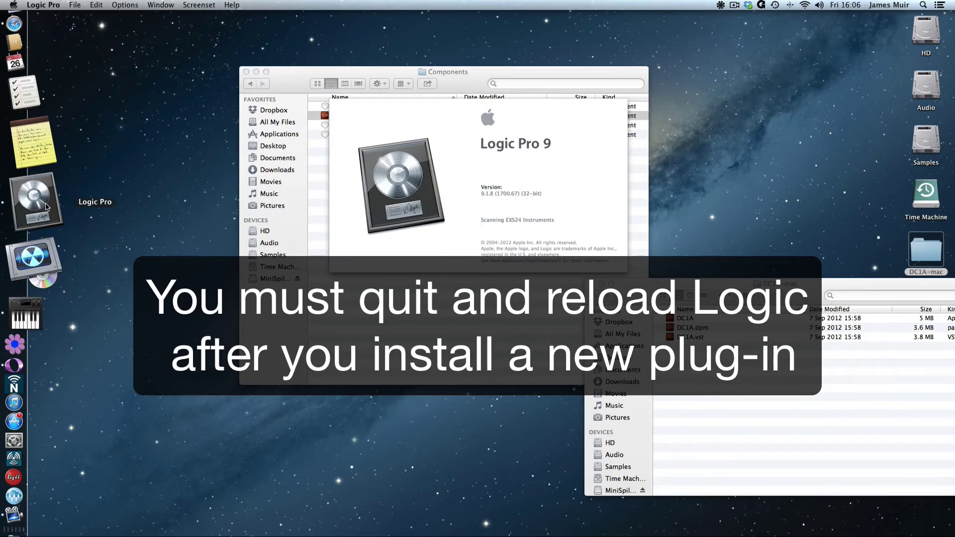
Step: Create a new project from a template with one stereo audio track
click(75, 5)
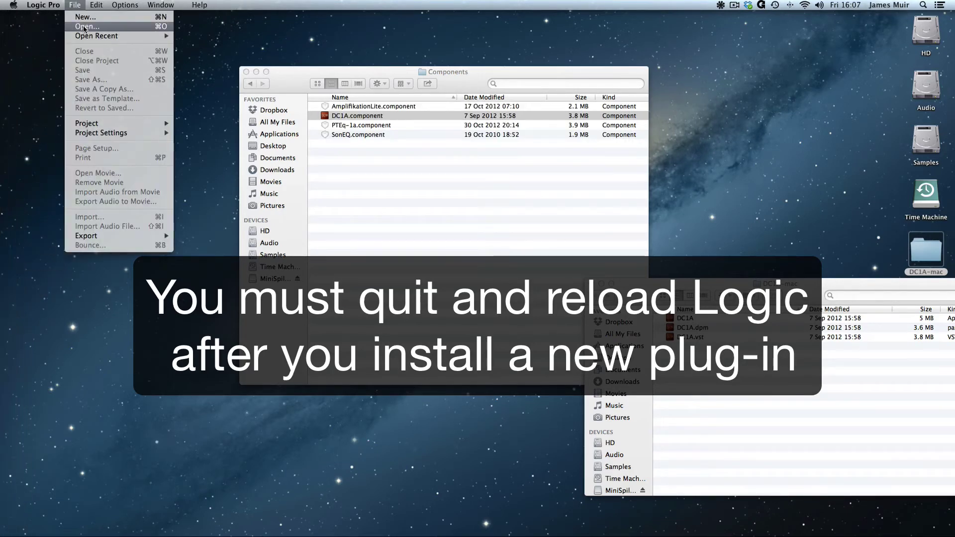
click(85, 16)
double_click(443, 122)
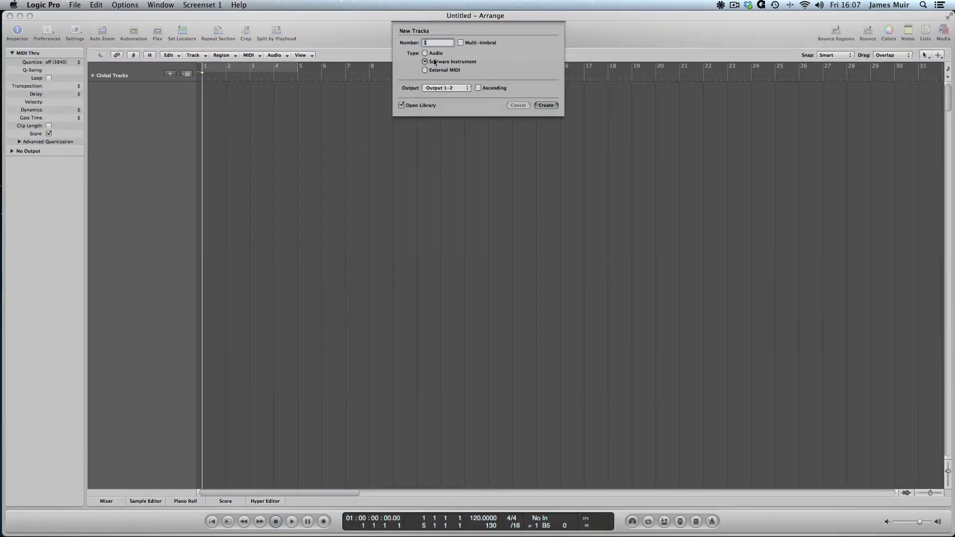
click(424, 53)
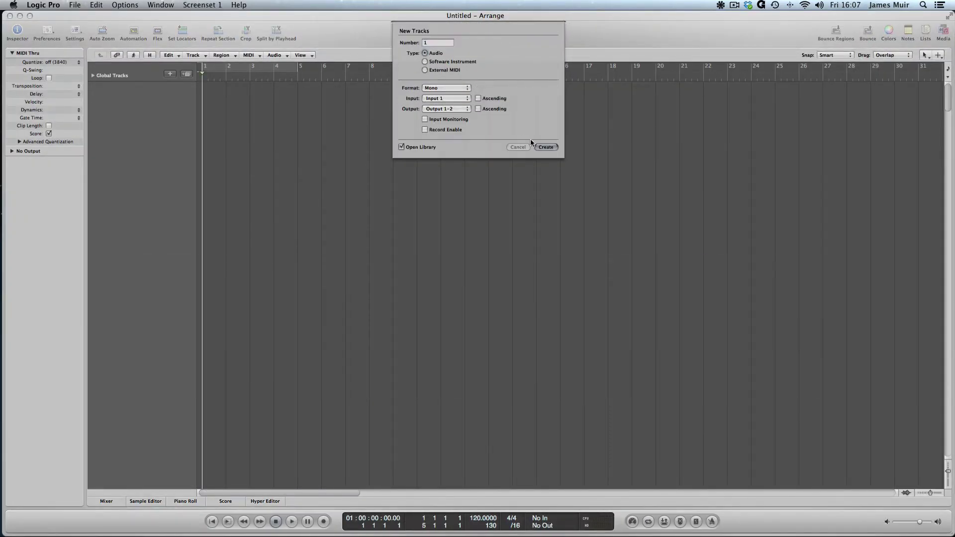
click(440, 88)
click(440, 96)
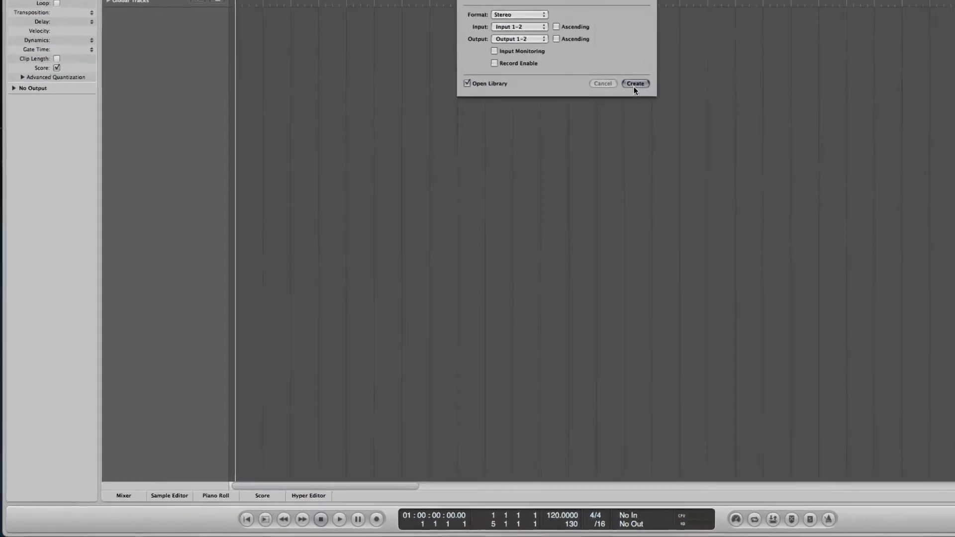
click(697, 39)
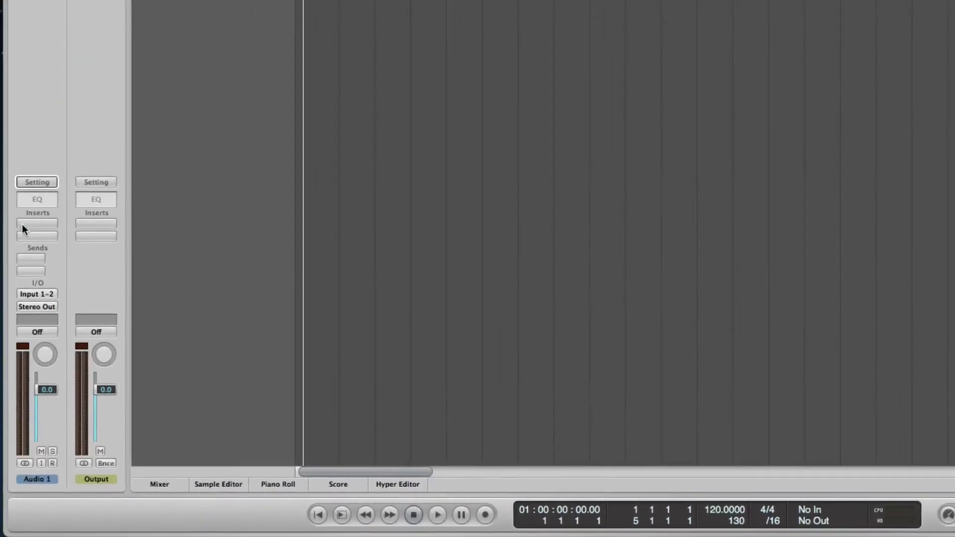
Step: Insert Audio Units > Klanghelm > DC1A > Stereo on Audio 1, centre its window, then quit
click(46, 223)
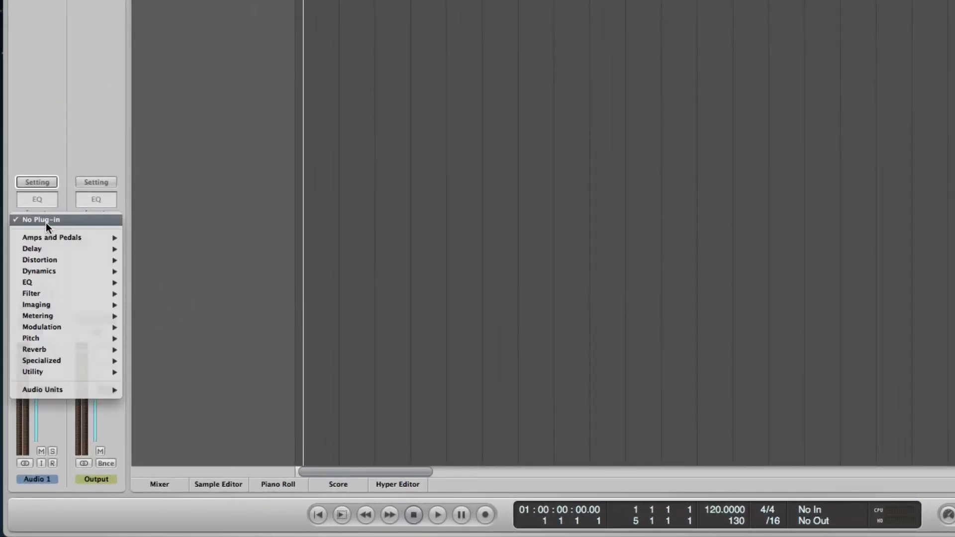
click(46, 223)
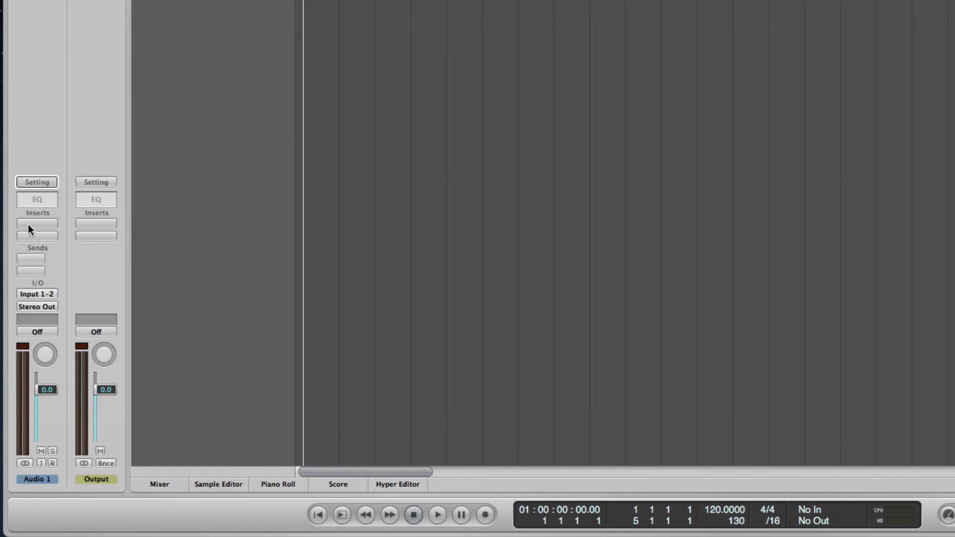
click(38, 224)
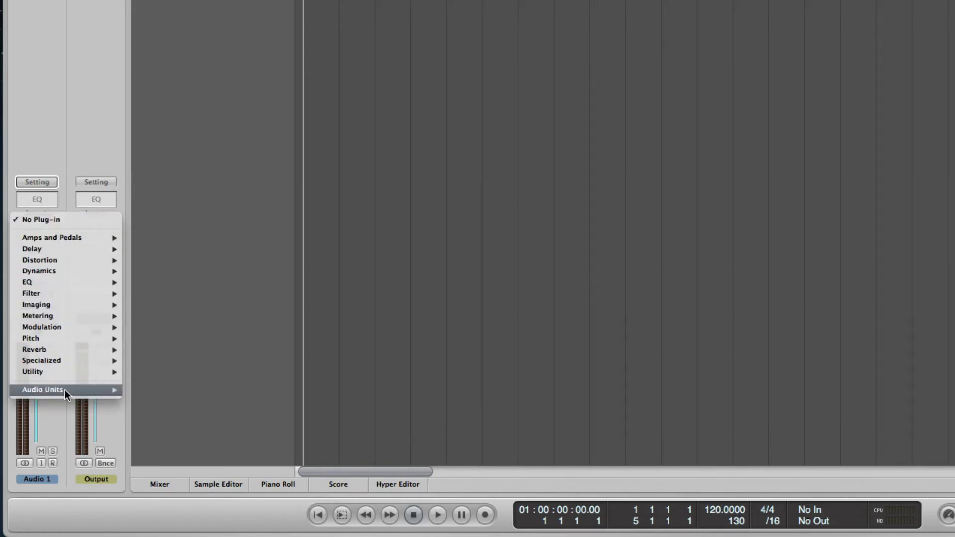
mouse_move(65, 389)
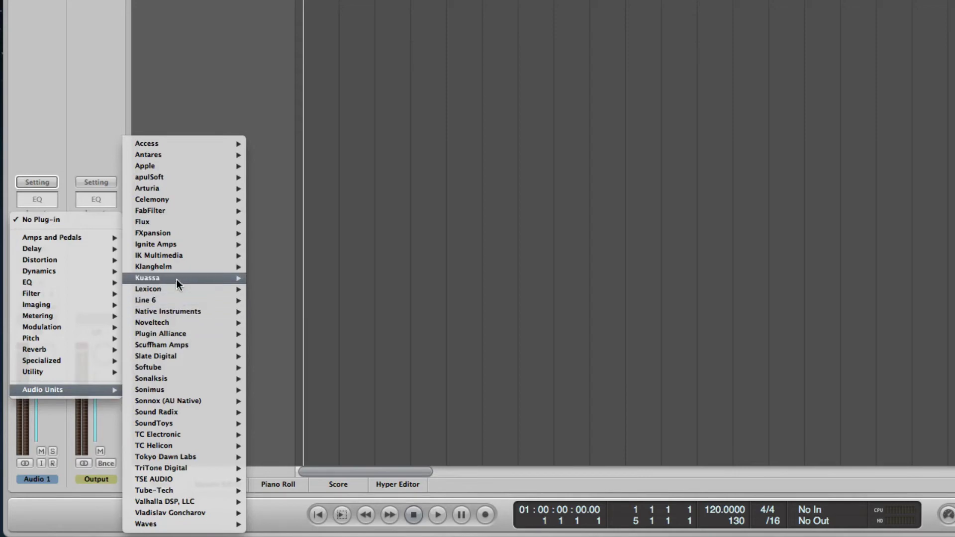
mouse_move(177, 267)
mouse_move(298, 265)
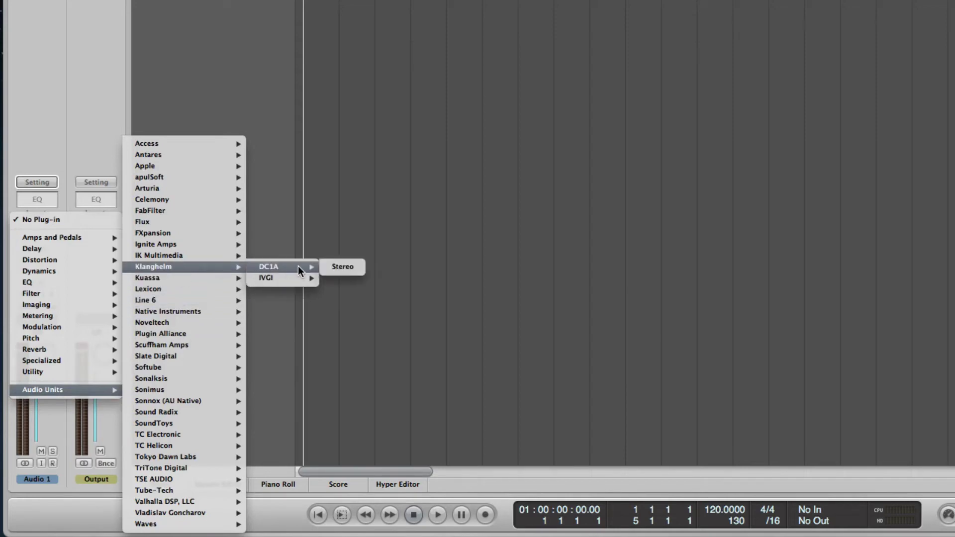
click(336, 268)
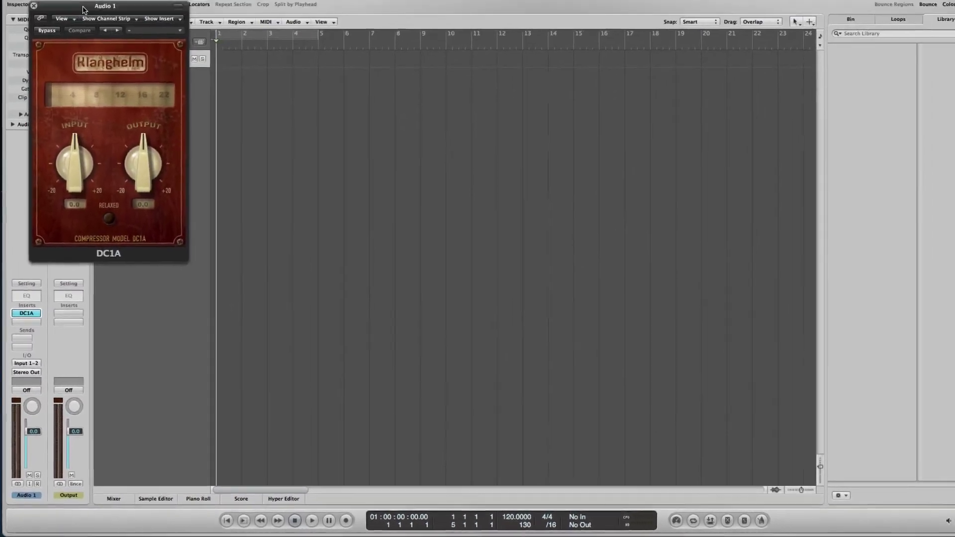
drag(84, 10, 383, 62)
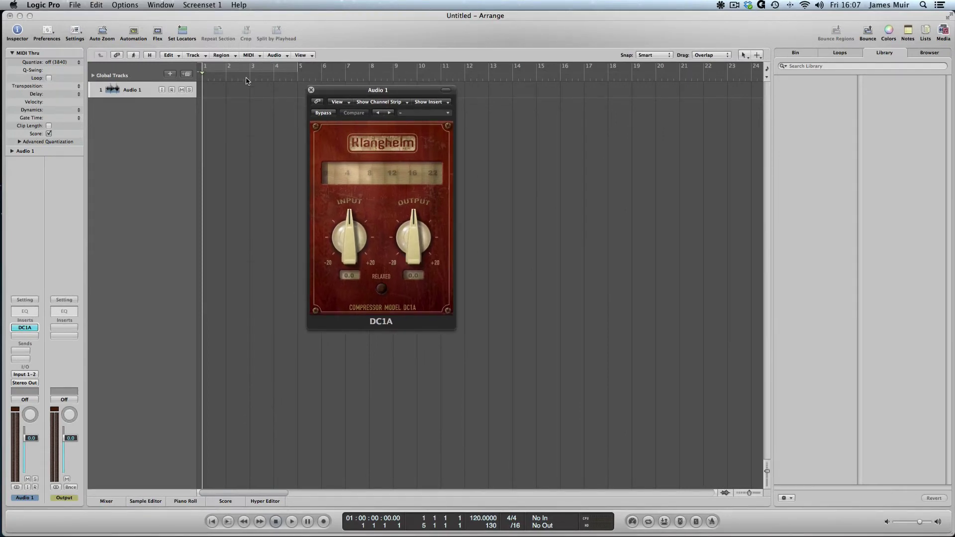
key(super+q)
Step: Discard changes, move DC1A.component into DC1A-mac, then relaunch Logic with a new audio track
click(450, 184)
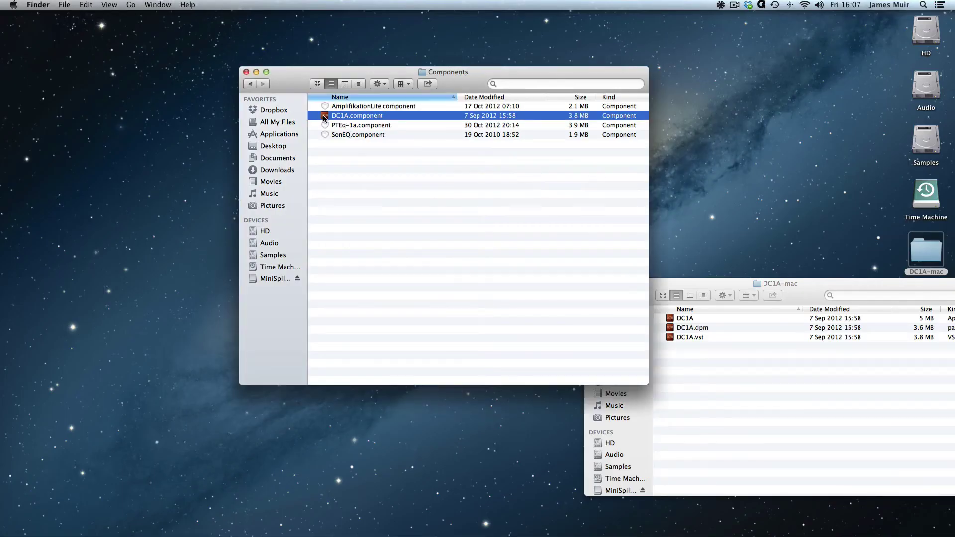
drag(323, 119, 684, 381)
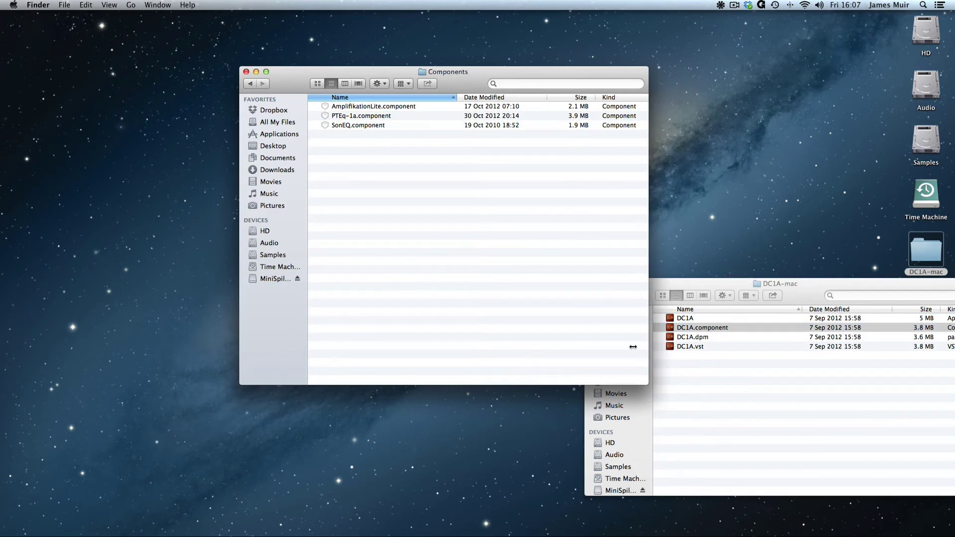
mouse_move(6, 202)
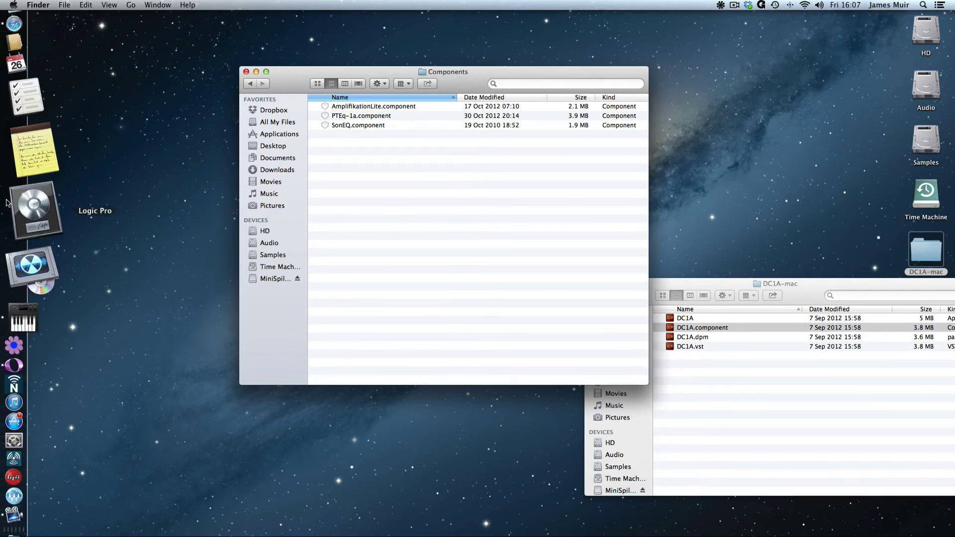
click(34, 207)
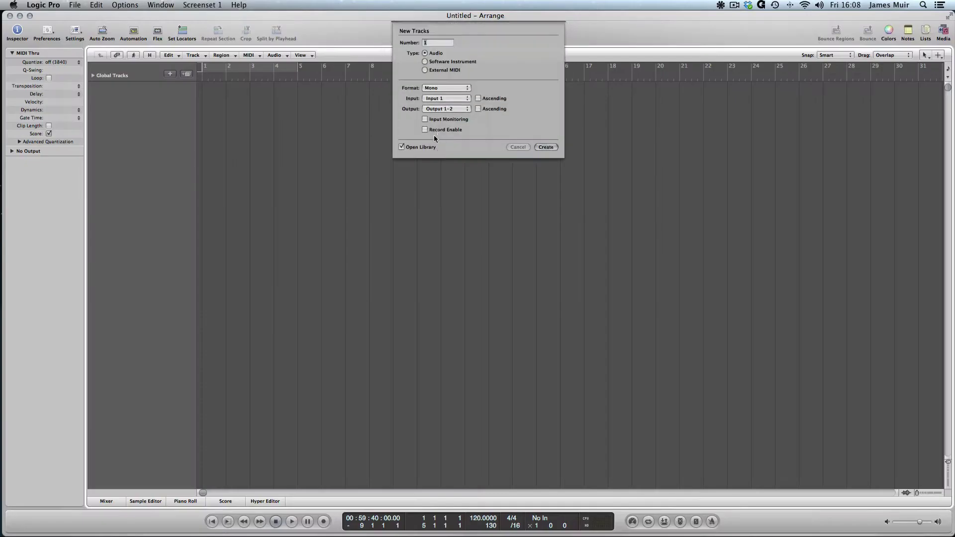
click(547, 147)
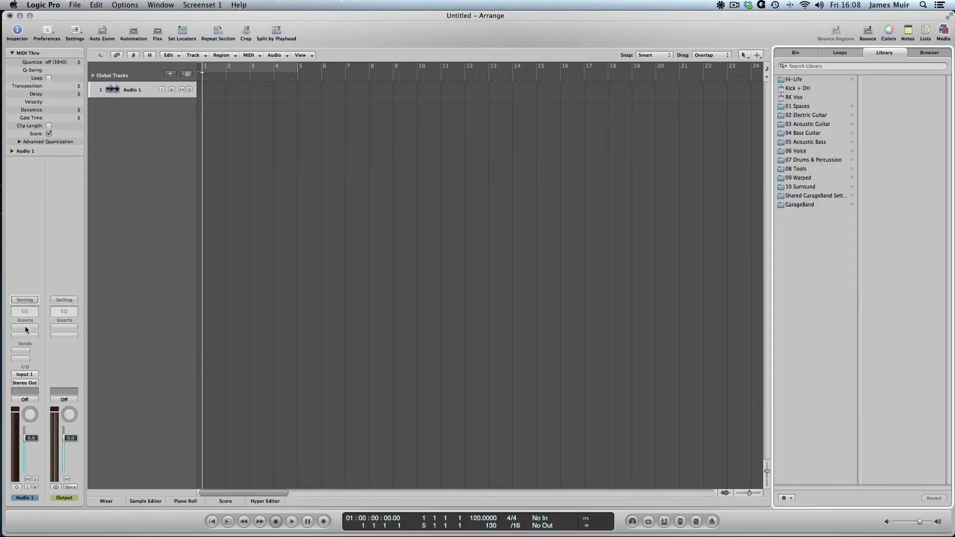
Step: Browse Audio 1's insert under Audio Units > Klanghelm, confirm DC1A is missing, and dismiss the menu
click(25, 327)
mouse_move(59, 442)
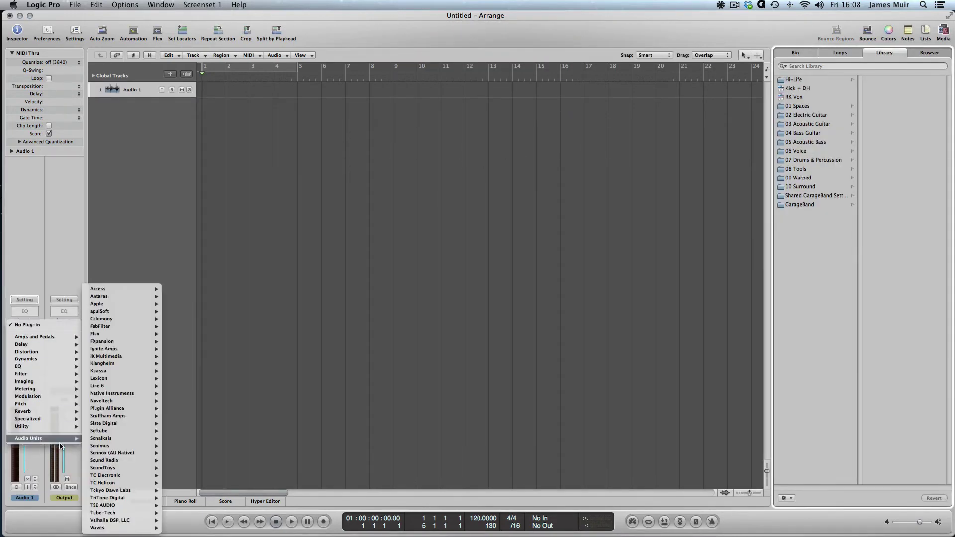
mouse_move(111, 364)
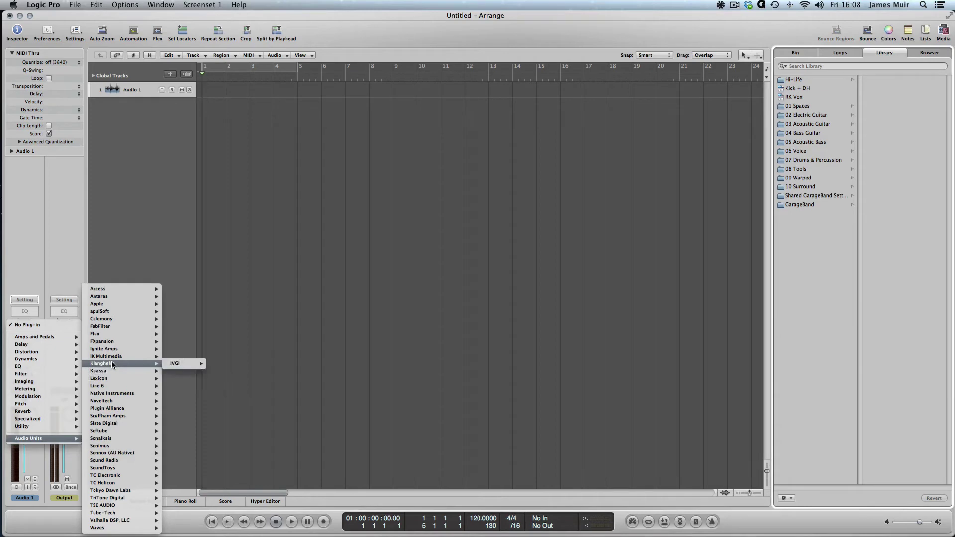
mouse_move(186, 365)
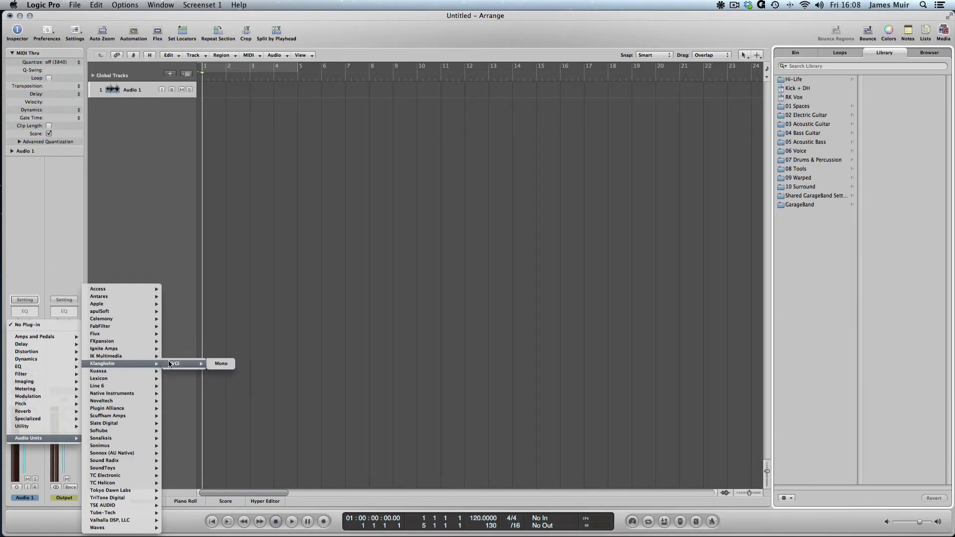
click(94, 208)
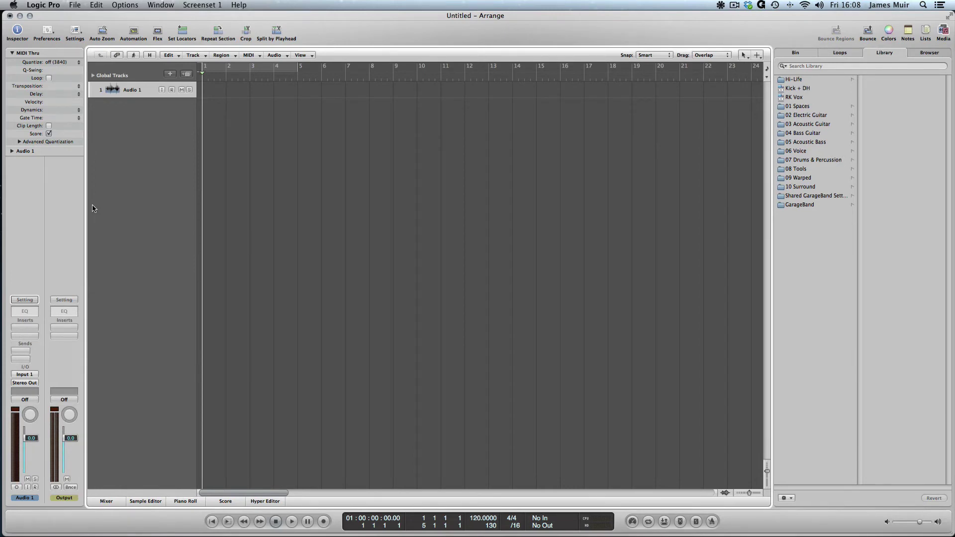
Step: Close Logic Pro's untitled project with Don't Save, then open Finder's Go menu
key(super+w)
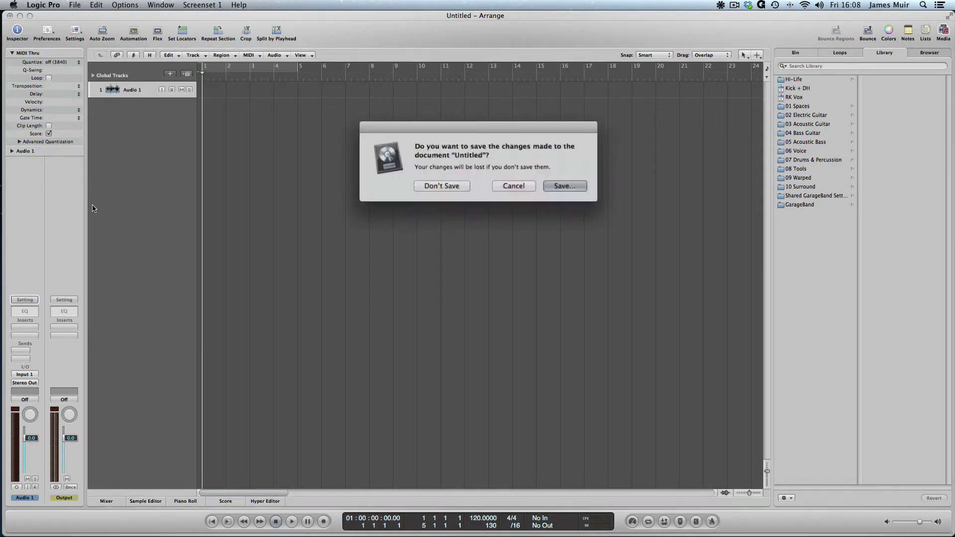
click(437, 184)
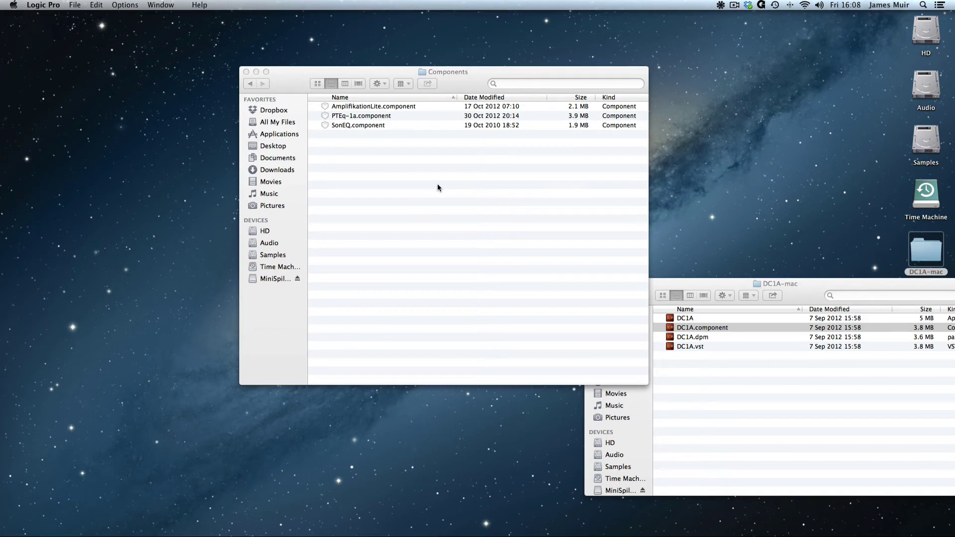
click(437, 185)
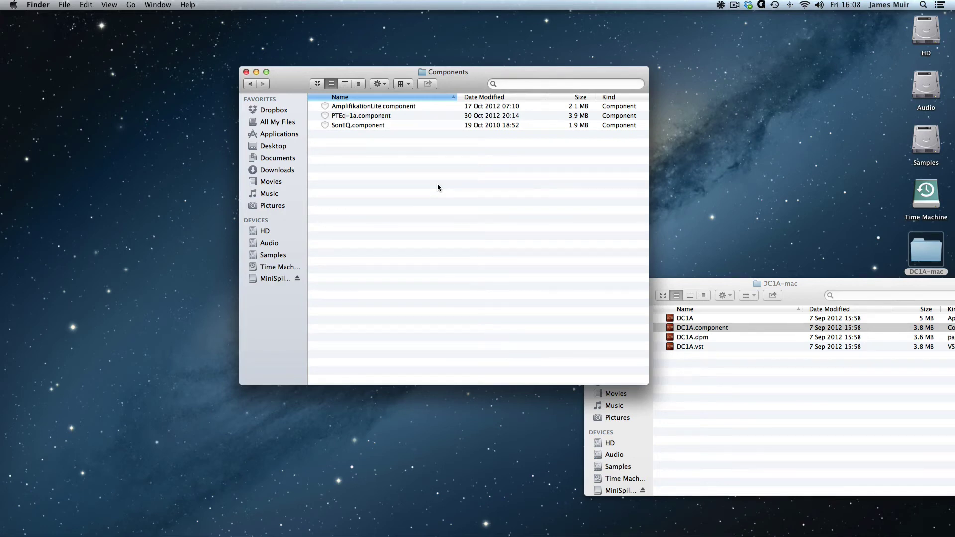
click(133, 5)
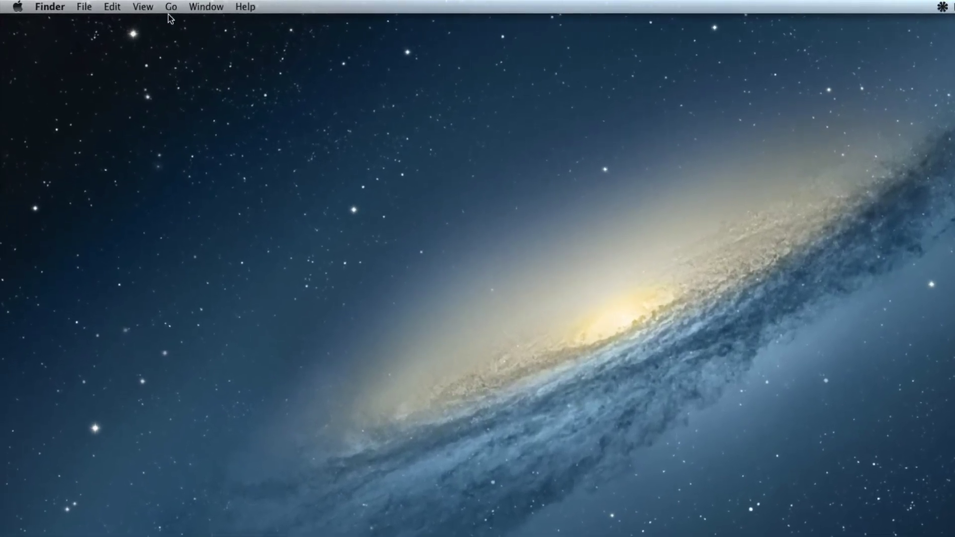
Step: Use Go to Folder to jump to /library/audio/plug-Ins
click(157, 6)
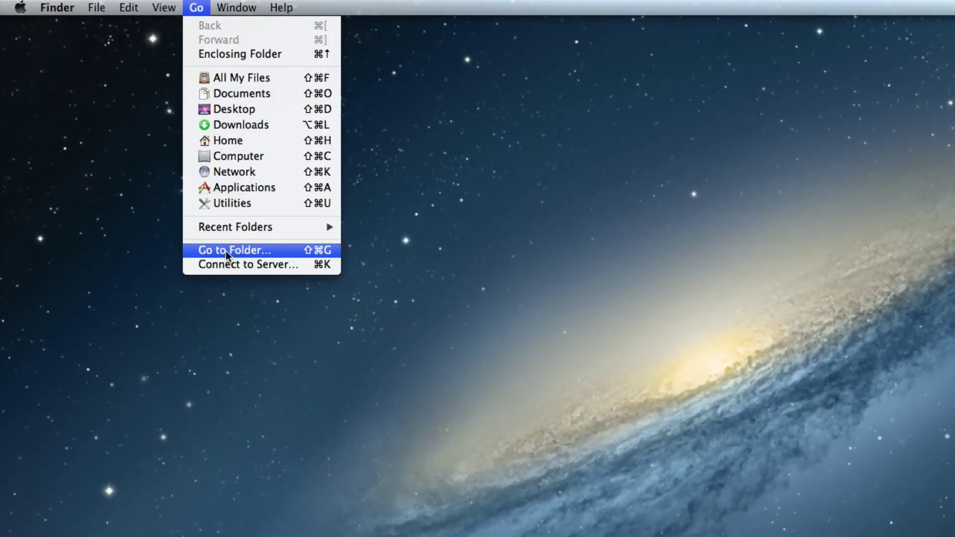
click(306, 252)
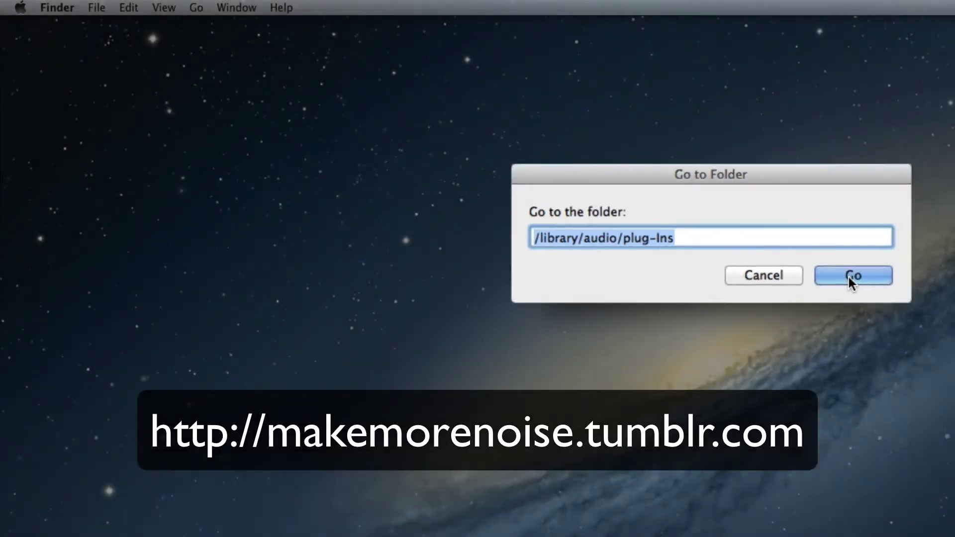
click(877, 286)
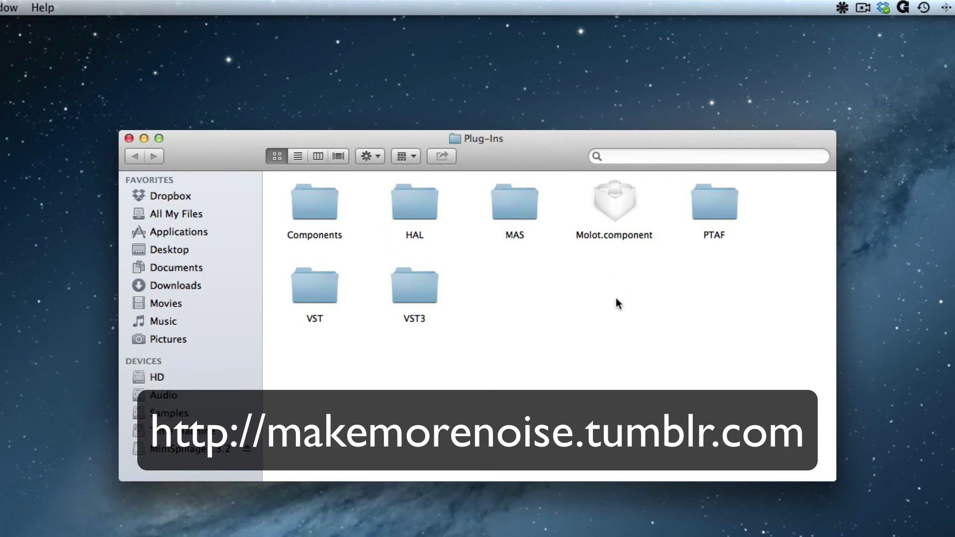
Step: Open Components in list view, reposition and resize the window, and scroll through its plug-ins
double_click(315, 208)
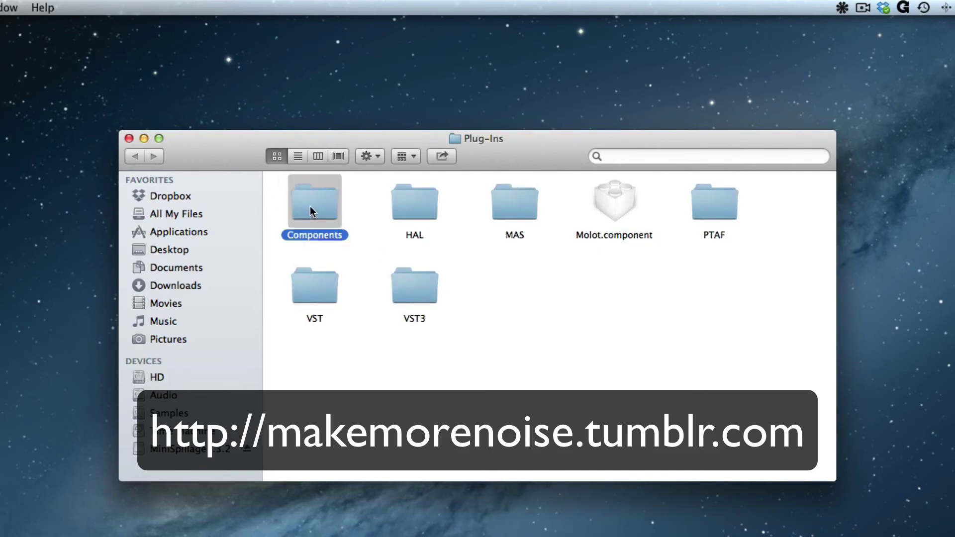
click(298, 156)
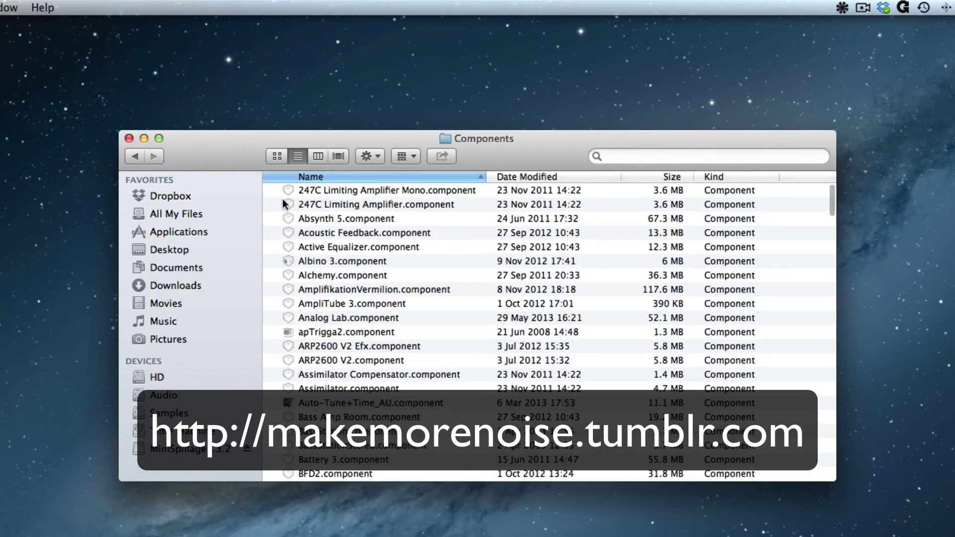
click(277, 157)
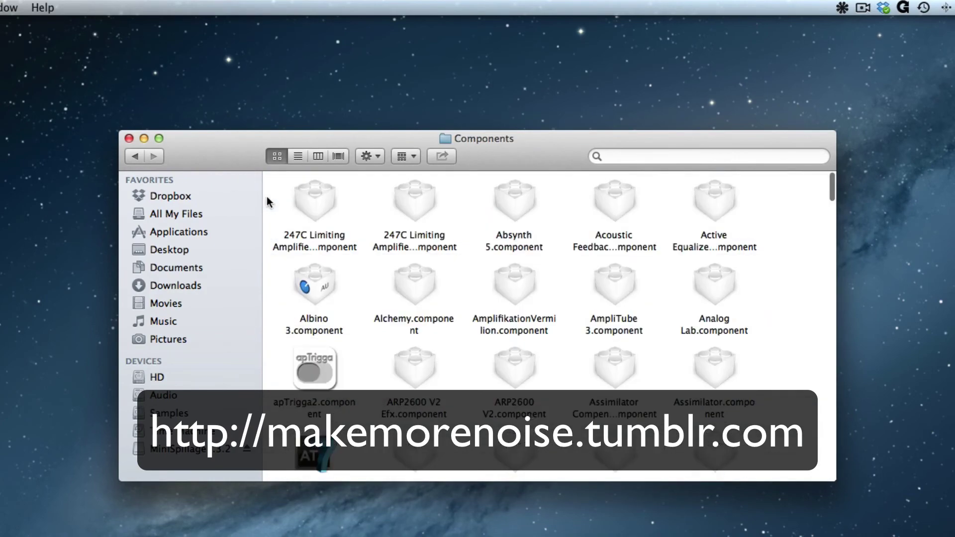
click(298, 156)
drag(234, 156, 228, 111)
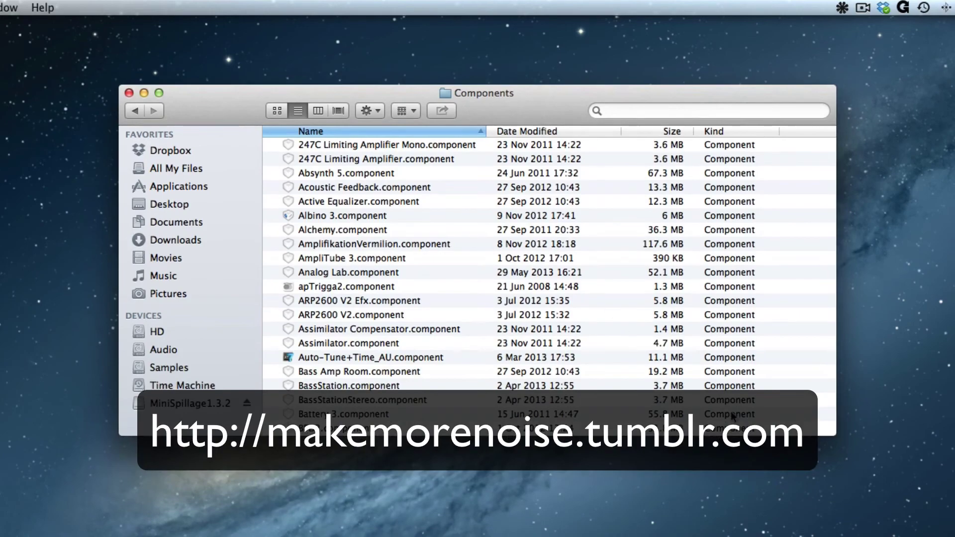
drag(836, 432, 789, 536)
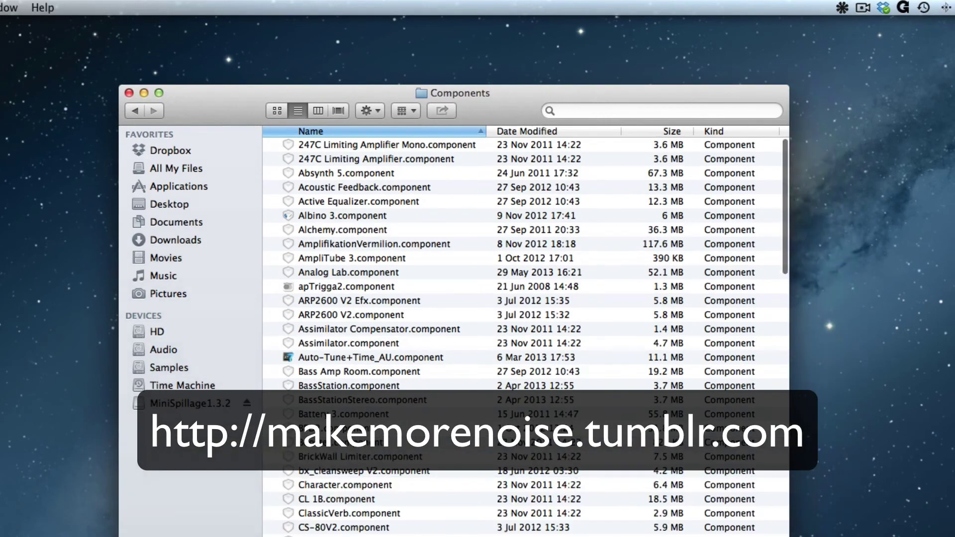
scroll(449, 448, down, 3)
scroll(448, 445, down, 20)
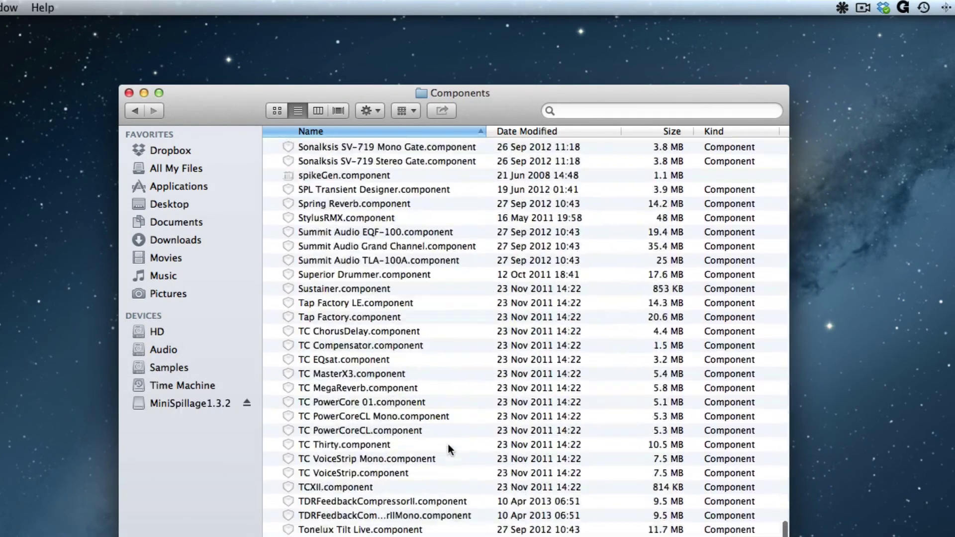
scroll(448, 445, up, 20)
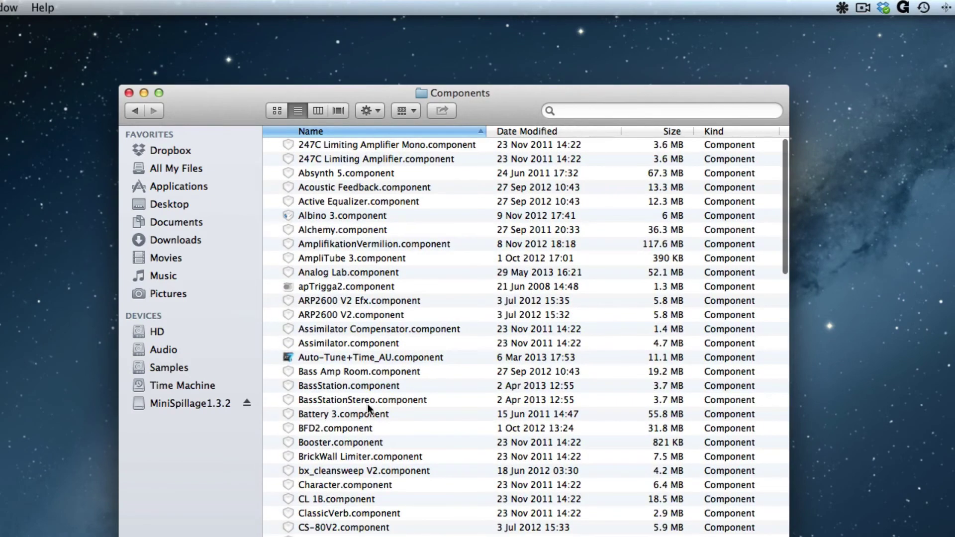
scroll(375, 431, down, 5)
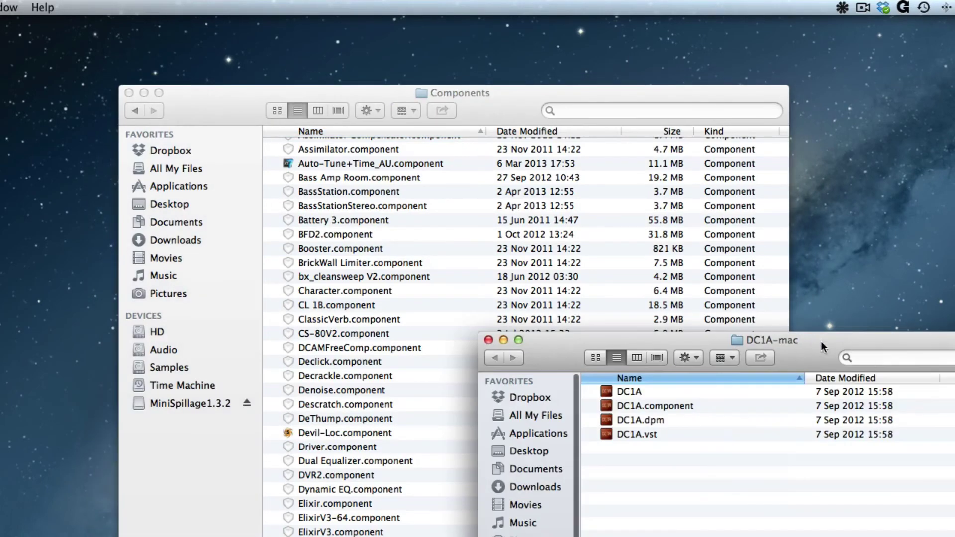
Step: Copy DC1A.component from DC1A-mac into Components, close both windows and launch Logic Pro
drag(821, 342, 954, 187)
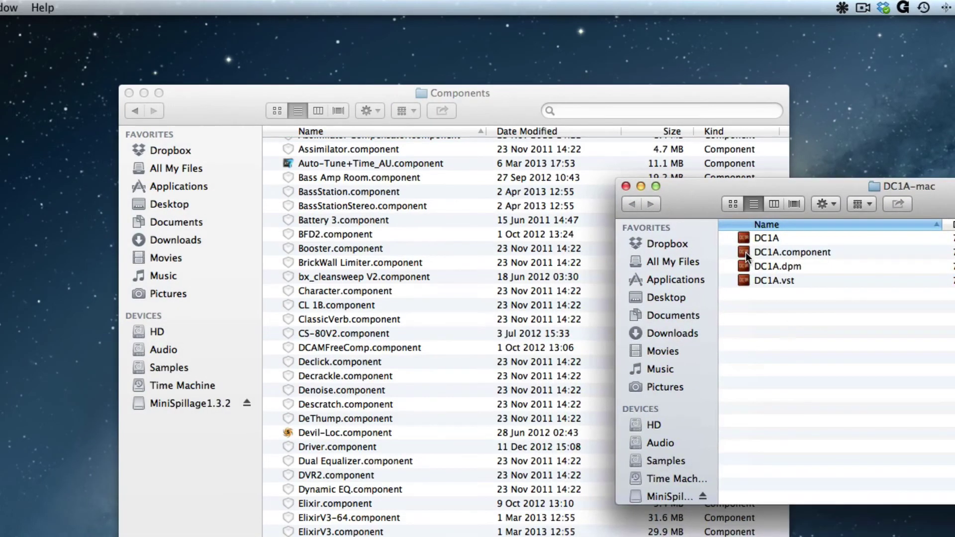
drag(745, 252, 446, 281)
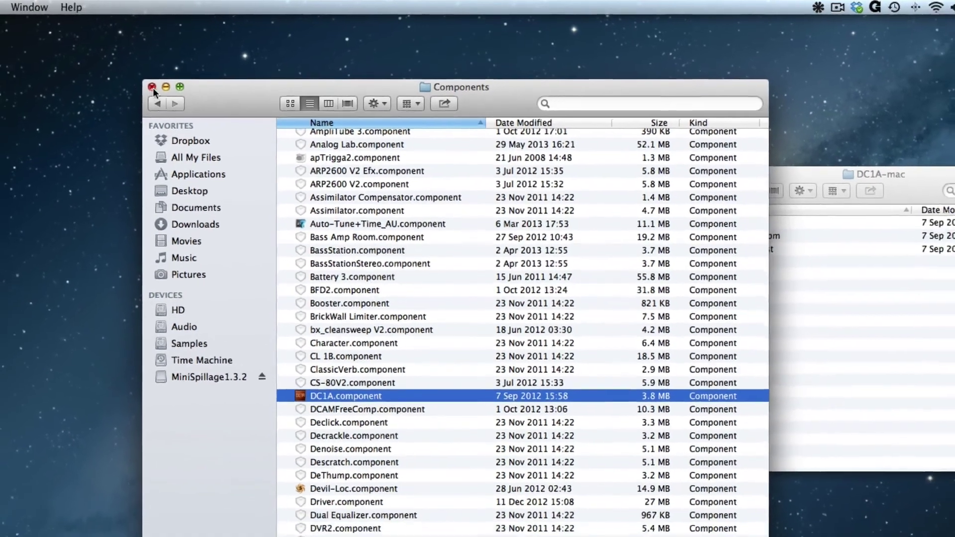
click(129, 92)
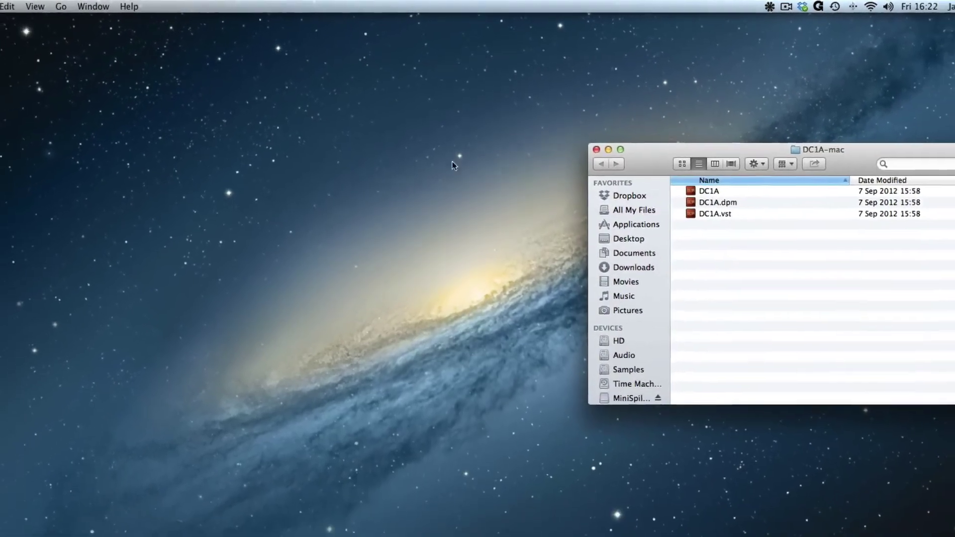
key(super+w)
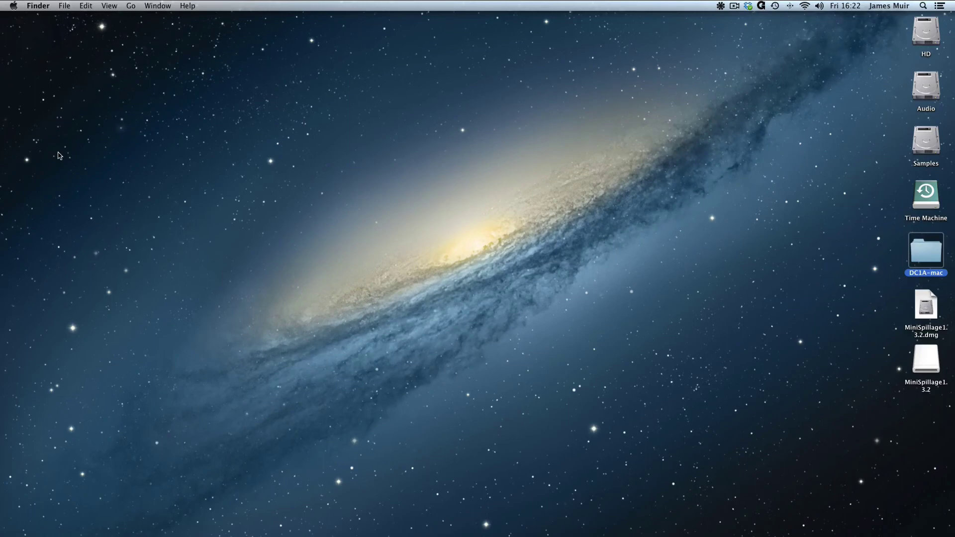
click(37, 205)
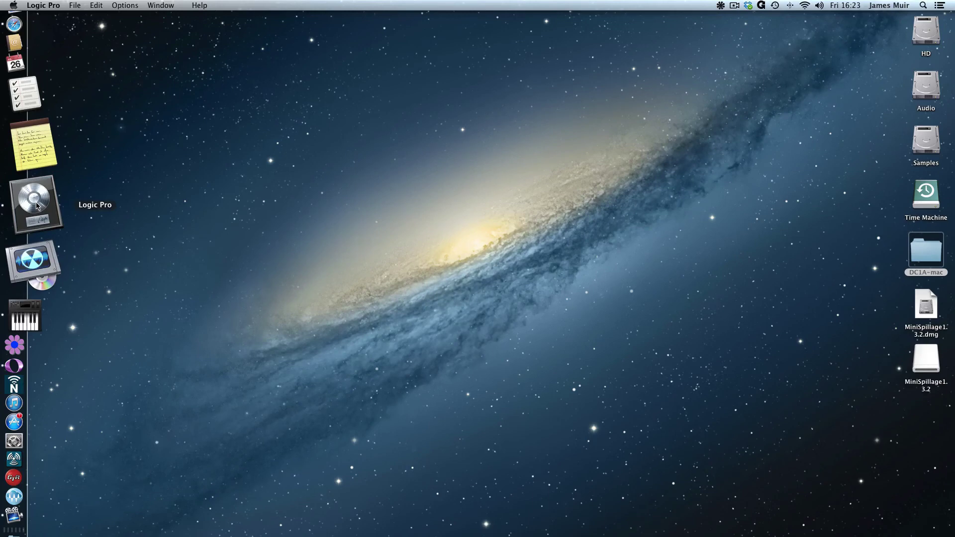
Step: Create a new empty project with a single audio track
click(75, 5)
click(86, 18)
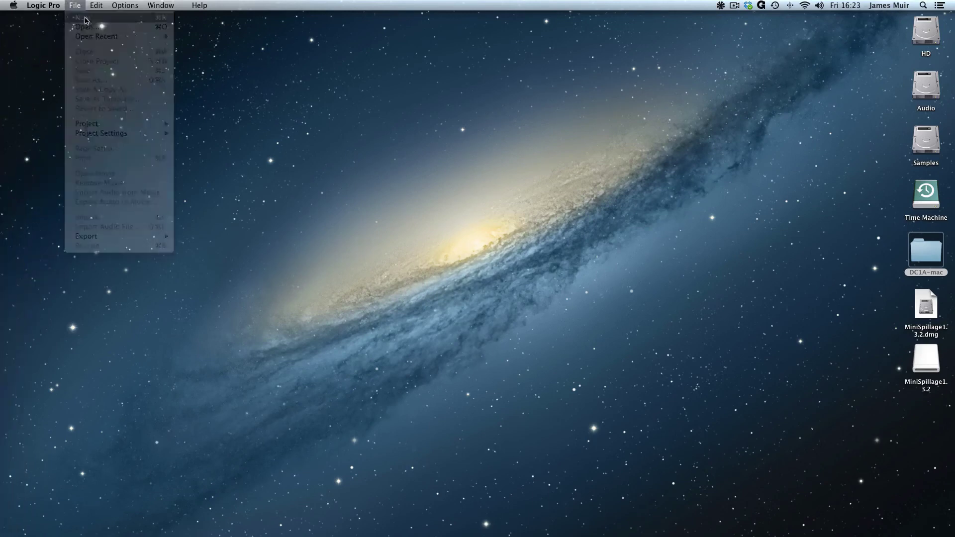
double_click(446, 130)
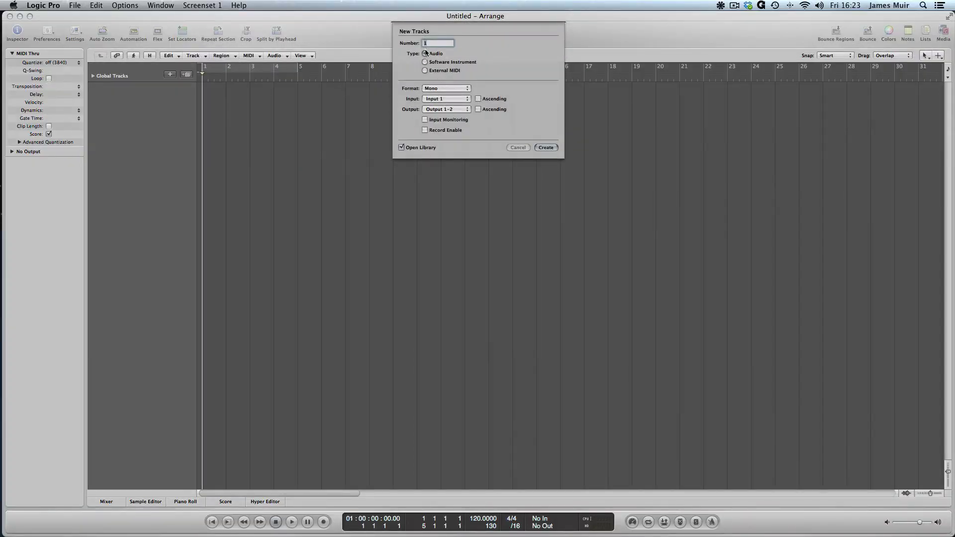
click(425, 52)
click(549, 146)
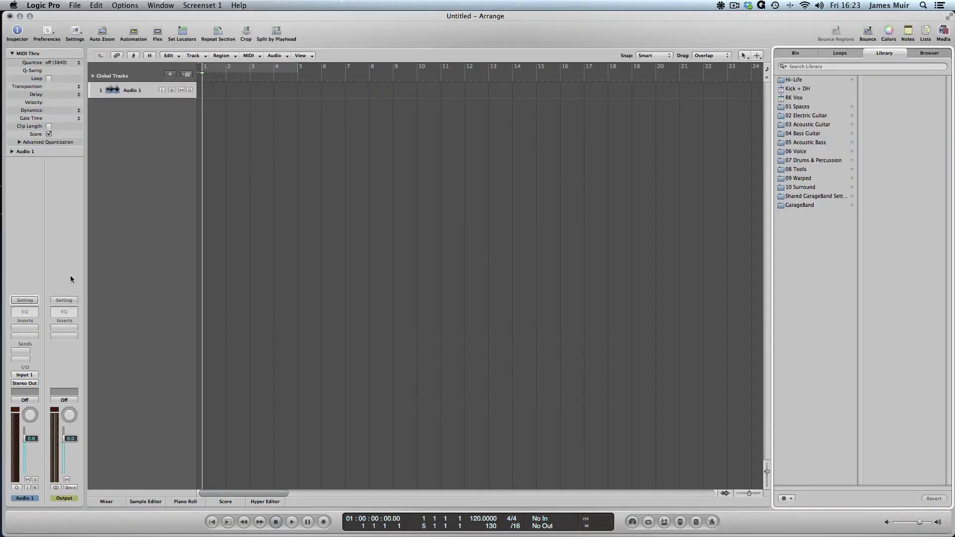
Step: Insert the mono DC1A from Audio Units > Klanghelm on Audio 1 and centre its window
click(25, 327)
mouse_move(38, 441)
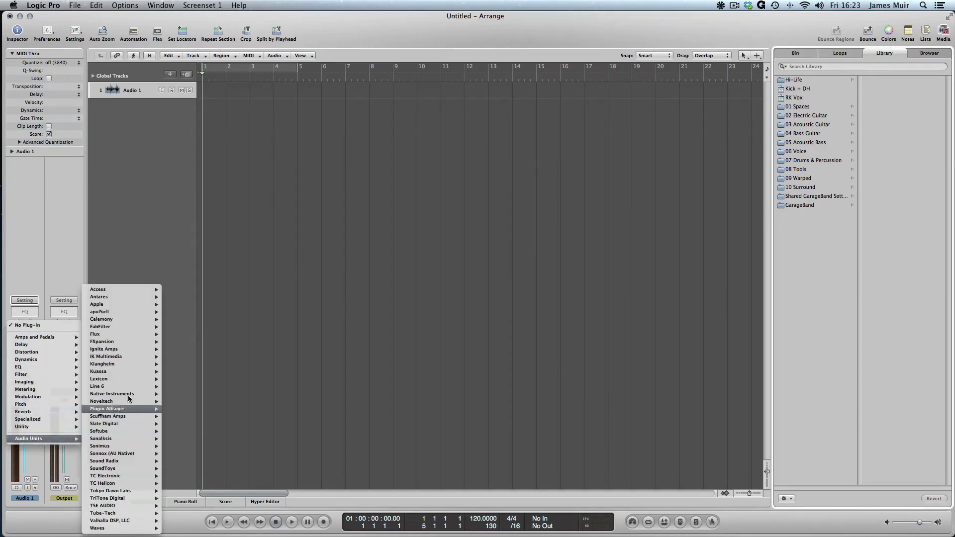
mouse_move(127, 365)
mouse_move(189, 365)
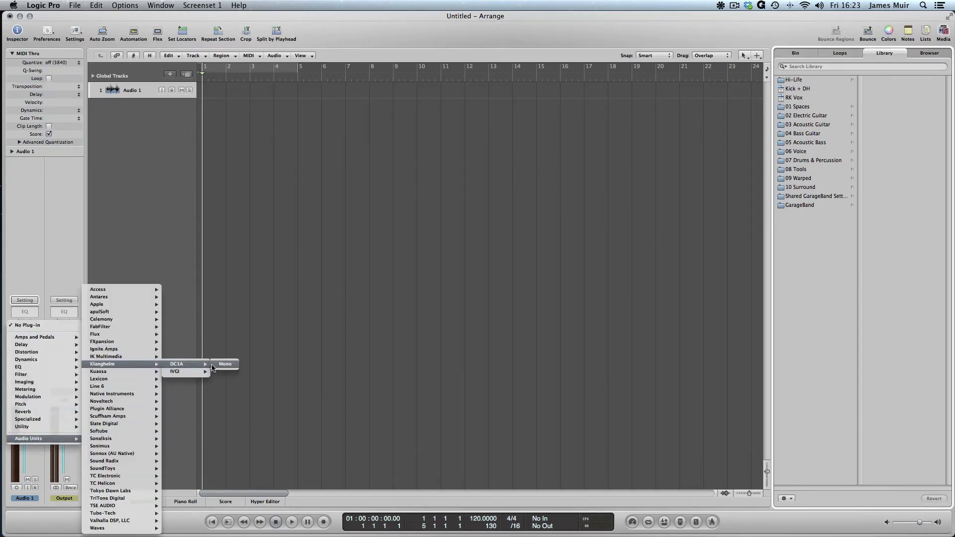
click(223, 367)
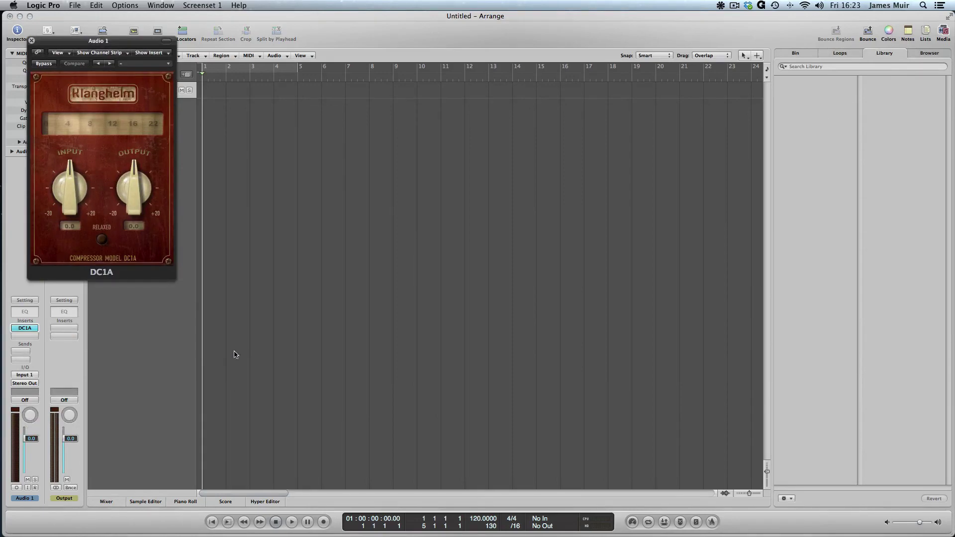
drag(101, 41, 479, 67)
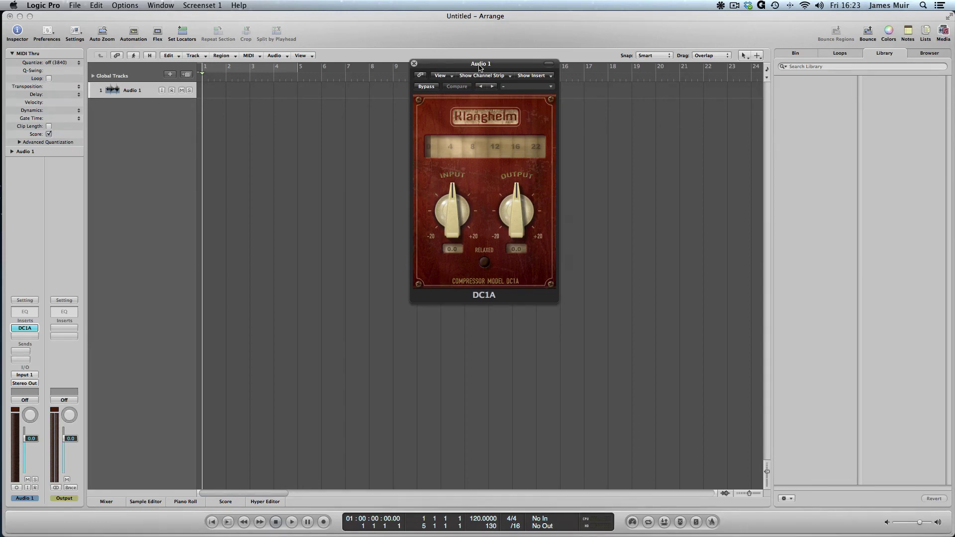
Step: Hide Logic, browse the user Library's Audio/Plug-Ins/Components folder, then close it
key(super+h)
click(131, 5)
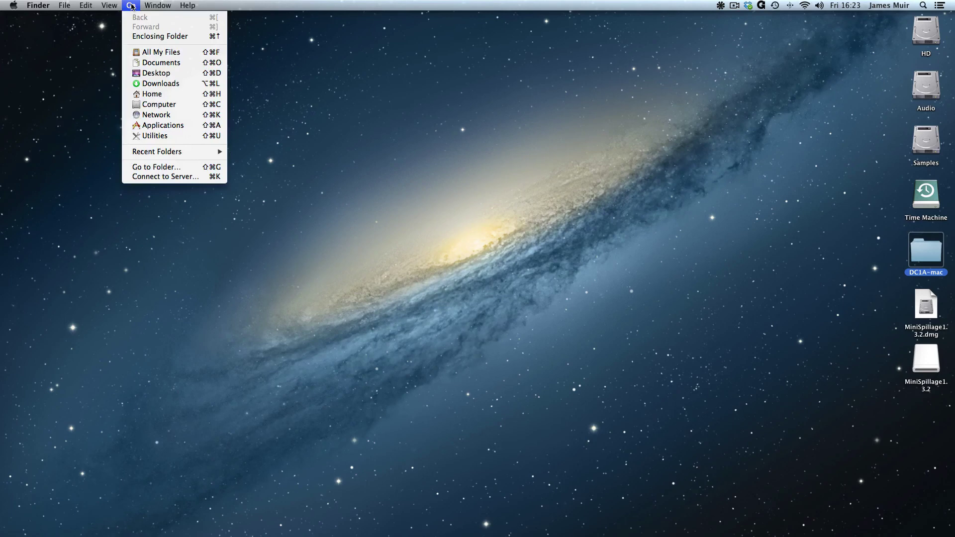
key(alt)
click(154, 105)
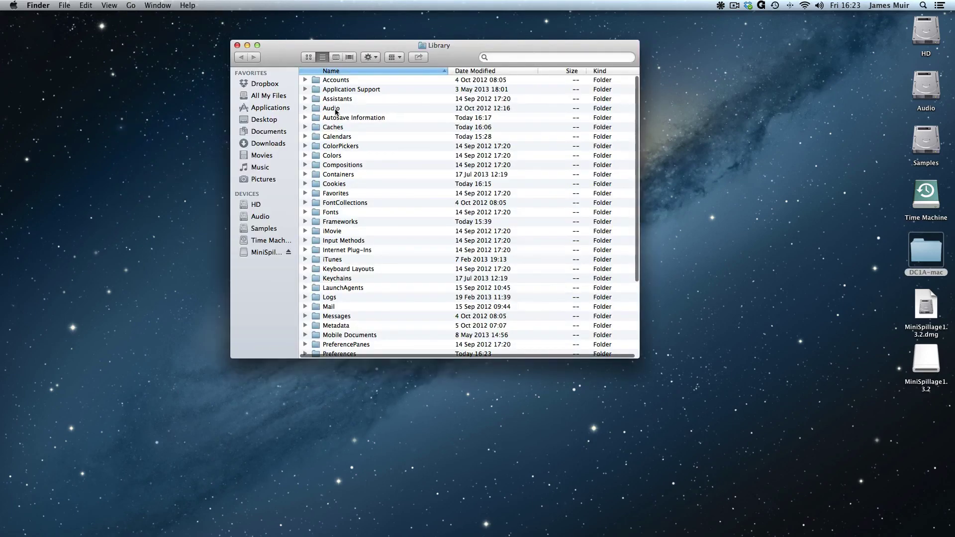
double_click(334, 108)
double_click(343, 128)
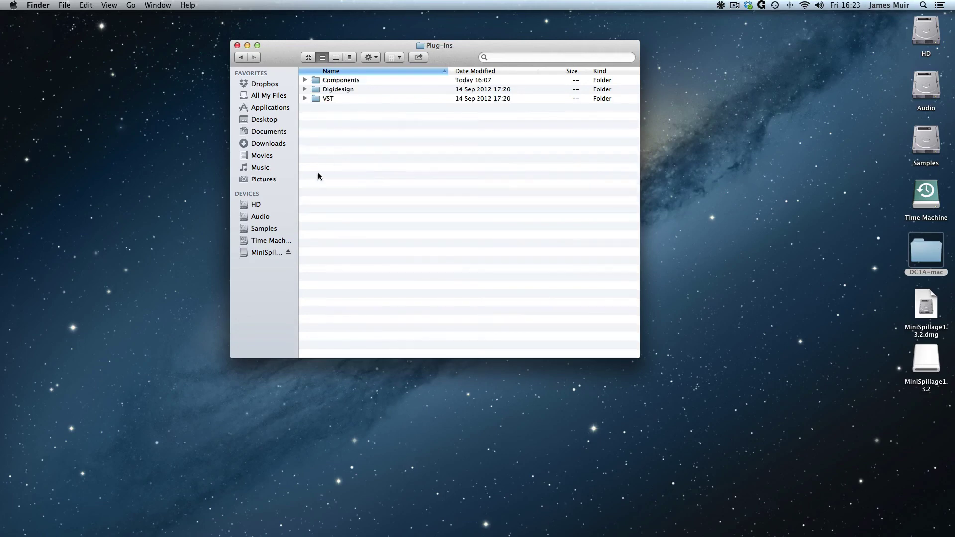
double_click(335, 79)
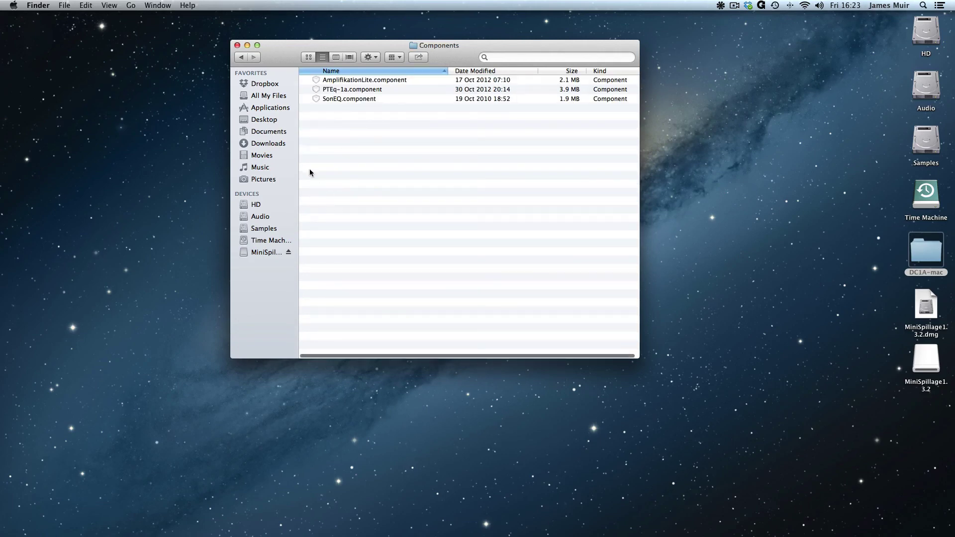
key(super+w)
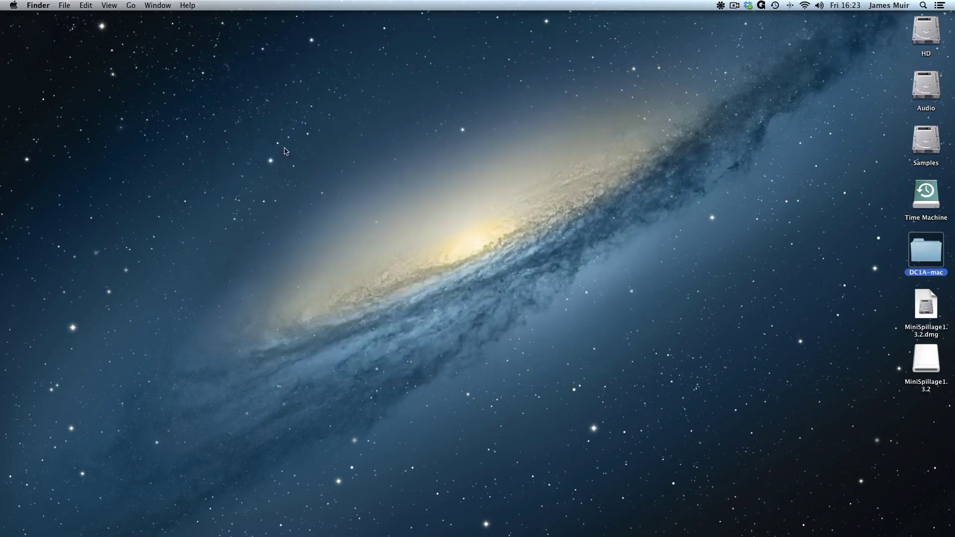
click(132, 5)
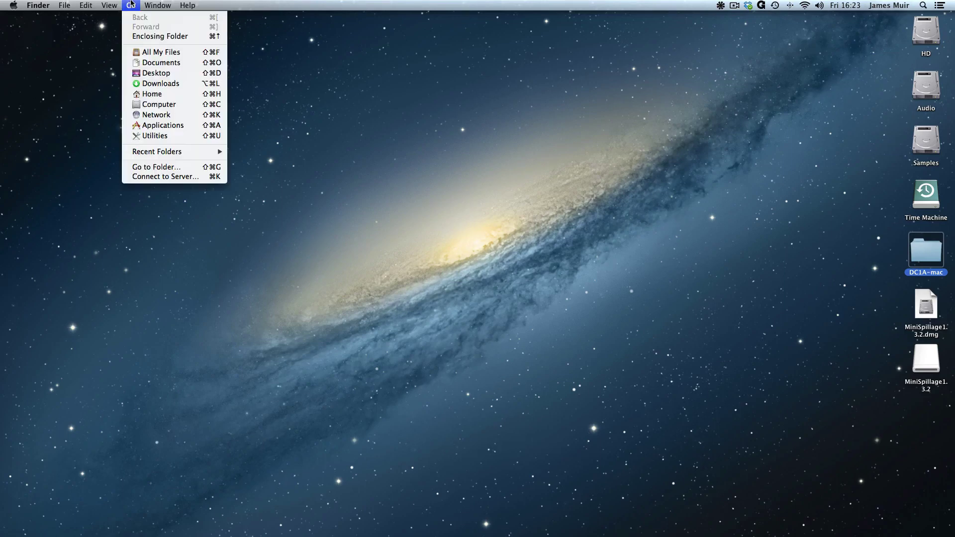
Step: Go to /library/audio/plug-ins, enlarge the window in icon view, and scroll Components to find DC1A.component
click(167, 168)
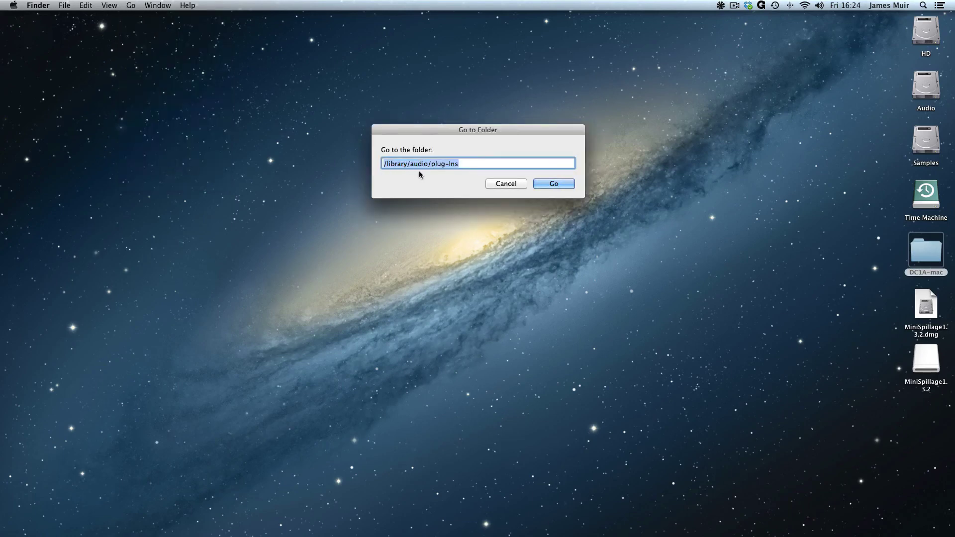
click(561, 185)
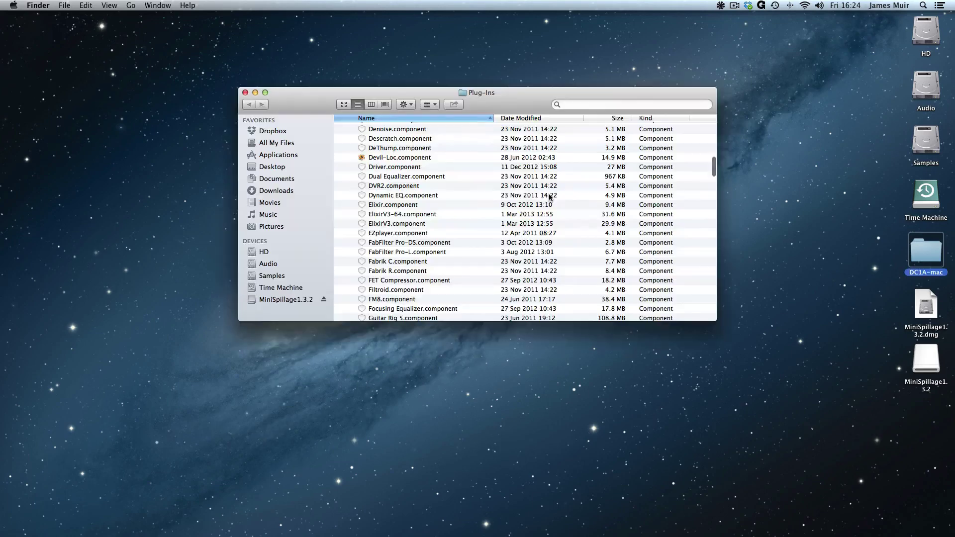
drag(294, 104, 294, 69)
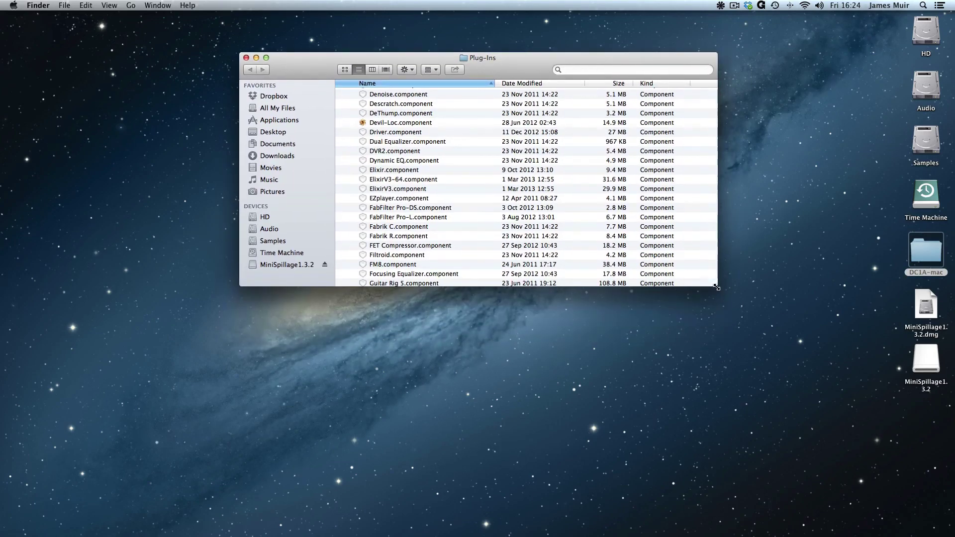
drag(716, 286, 726, 354)
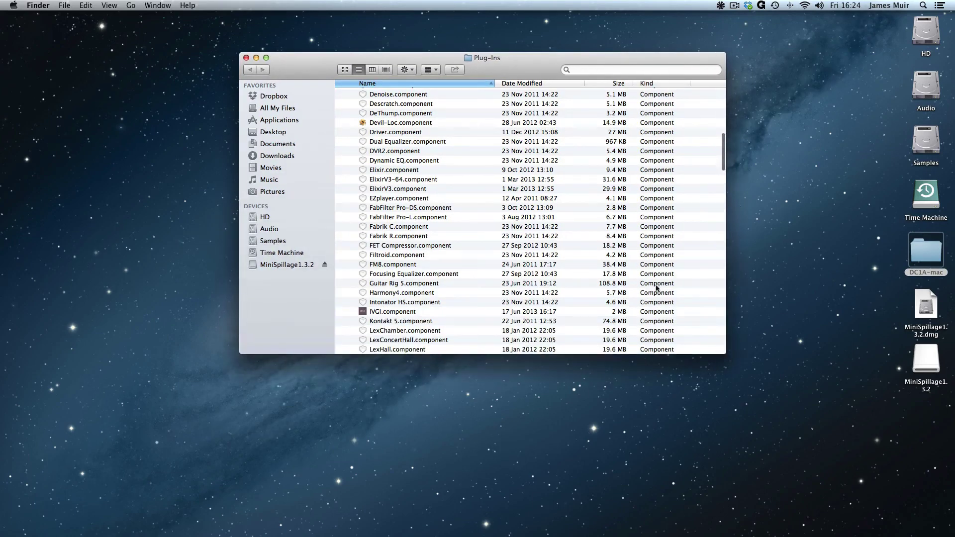
click(345, 70)
double_click(368, 100)
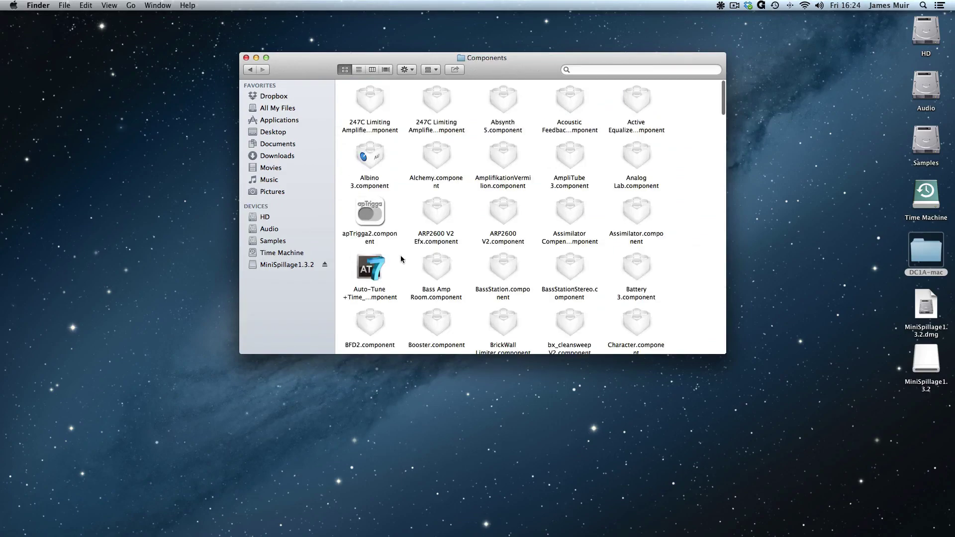
scroll(502, 242, down, 15)
scroll(502, 242, down, 10)
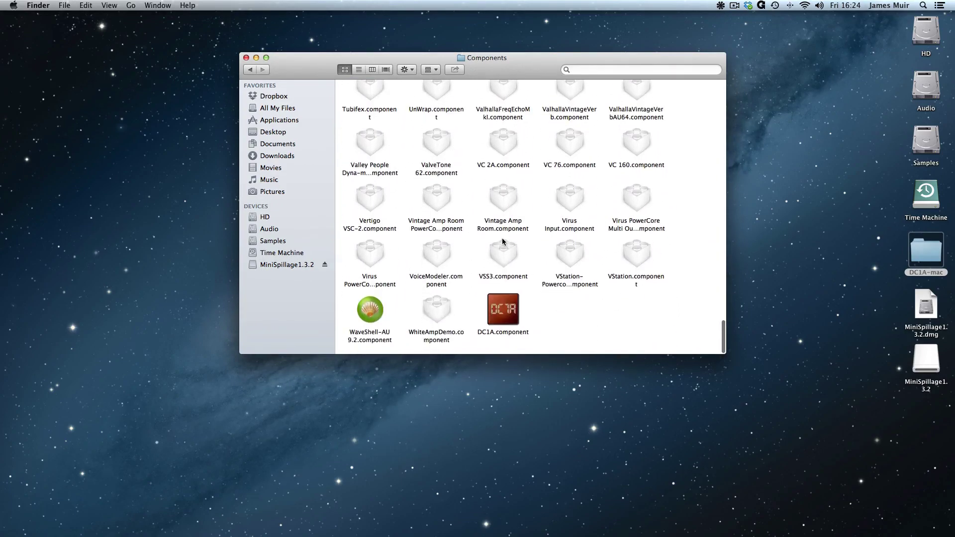
scroll(503, 242, up, 5)
scroll(502, 242, up, 20)
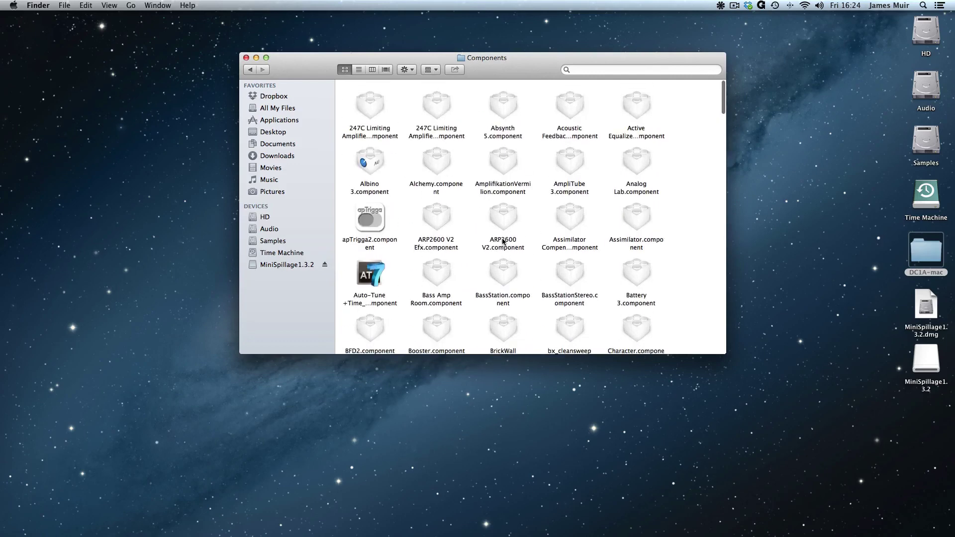